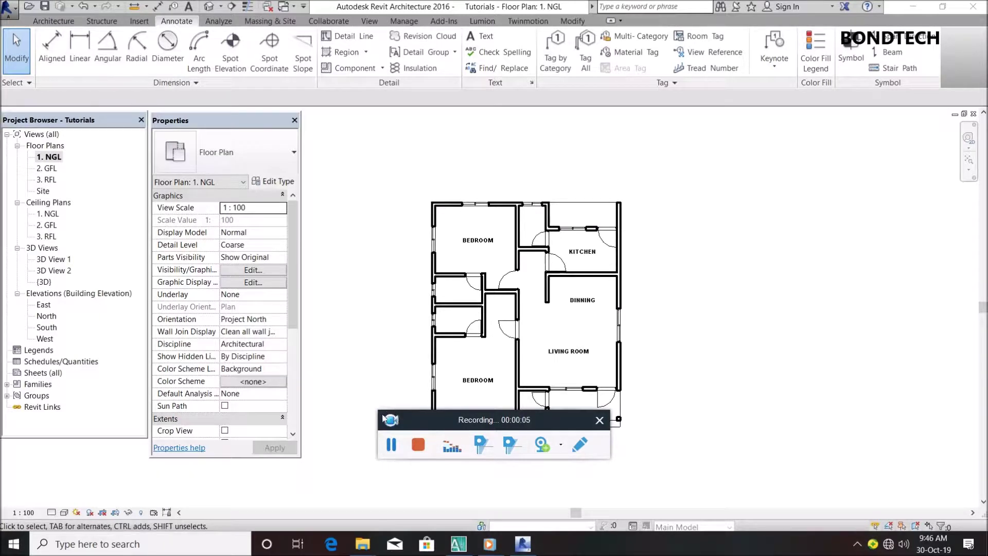
- Start the Grid tool (GR) from the Architecture tab
{"action": "scroll", "coordinate": [549, 279], "scroll_direction": "down", "scroll_amount": 2}
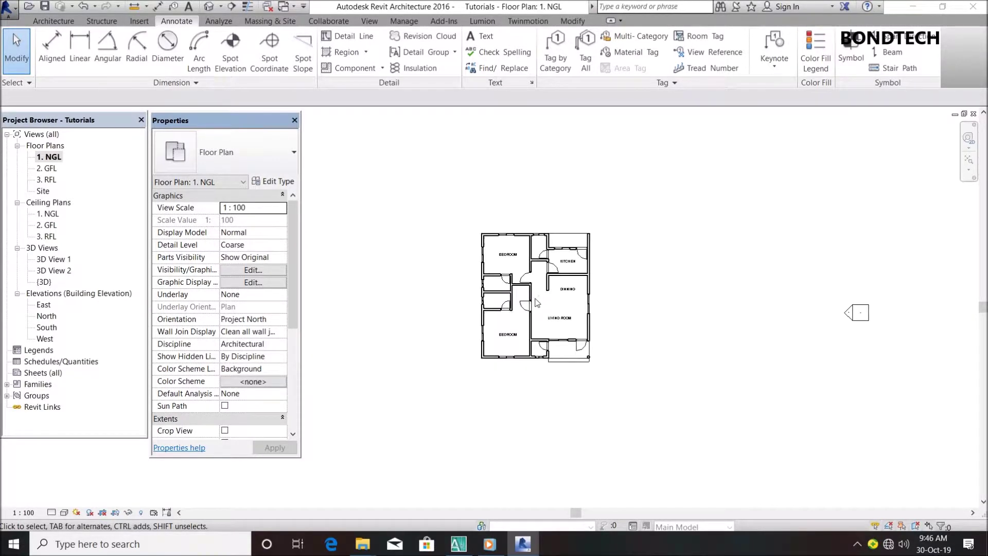
{"action": "scroll", "coordinate": [538, 298], "scroll_direction": "up", "scroll_amount": 3}
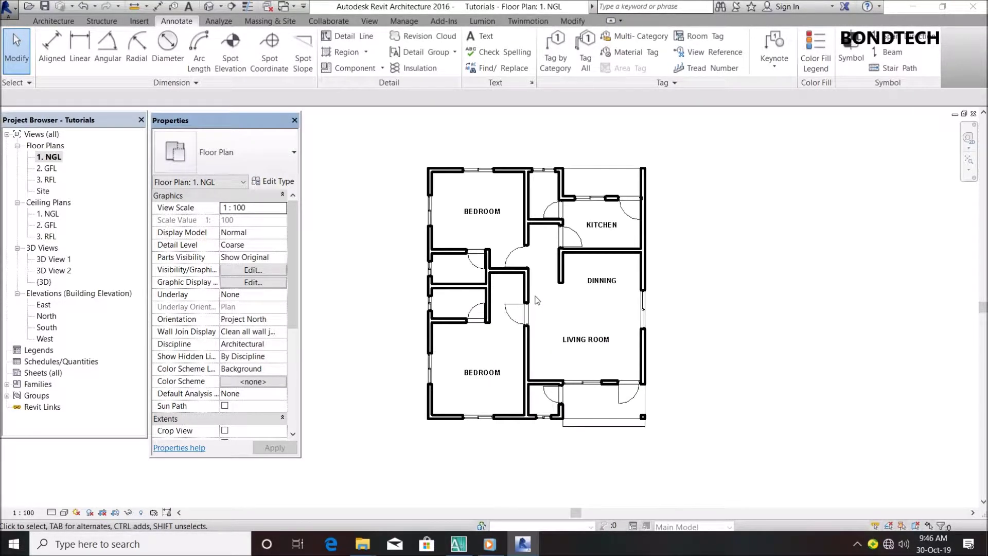
{"action": "scroll", "coordinate": [536, 300], "scroll_direction": "down", "scroll_amount": 1}
{"action": "scroll", "coordinate": [532, 258], "scroll_direction": "up", "scroll_amount": 1}
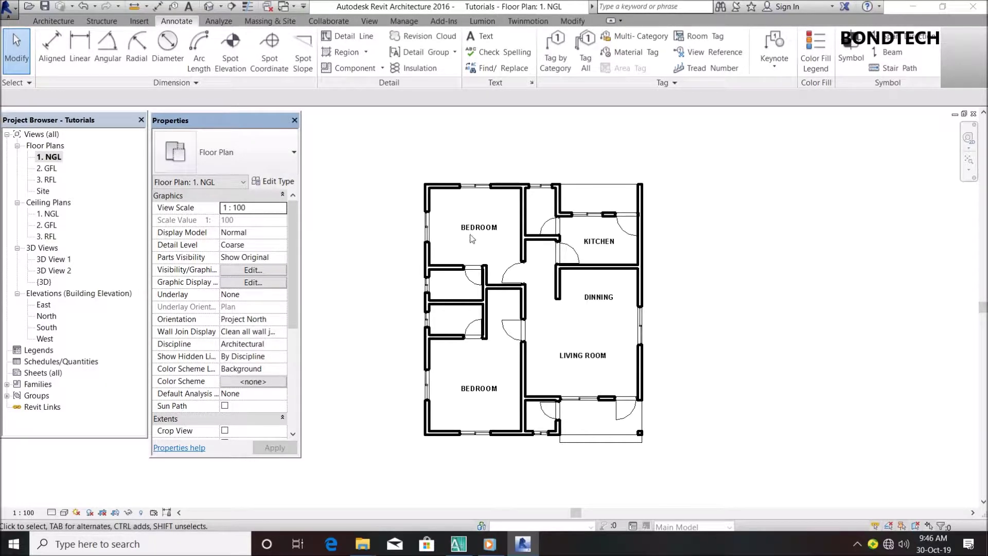
{"action": "scroll", "coordinate": [473, 244], "scroll_direction": "up", "scroll_amount": 3}
{"action": "scroll", "coordinate": [474, 245], "scroll_direction": "down", "scroll_amount": 1}
{"action": "scroll", "coordinate": [474, 246], "scroll_direction": "down", "scroll_amount": 1}
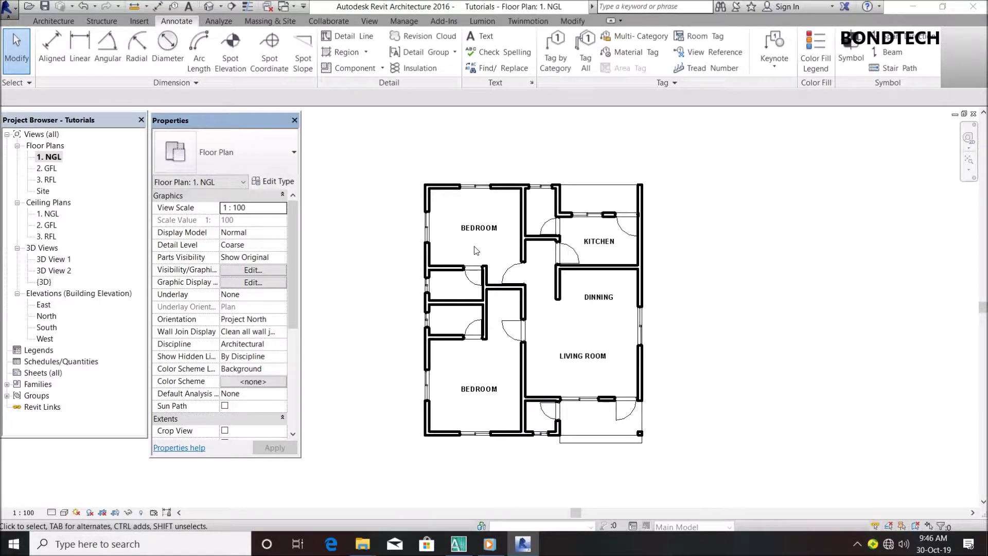
{"action": "scroll", "coordinate": [497, 320], "scroll_direction": "up", "scroll_amount": 1}
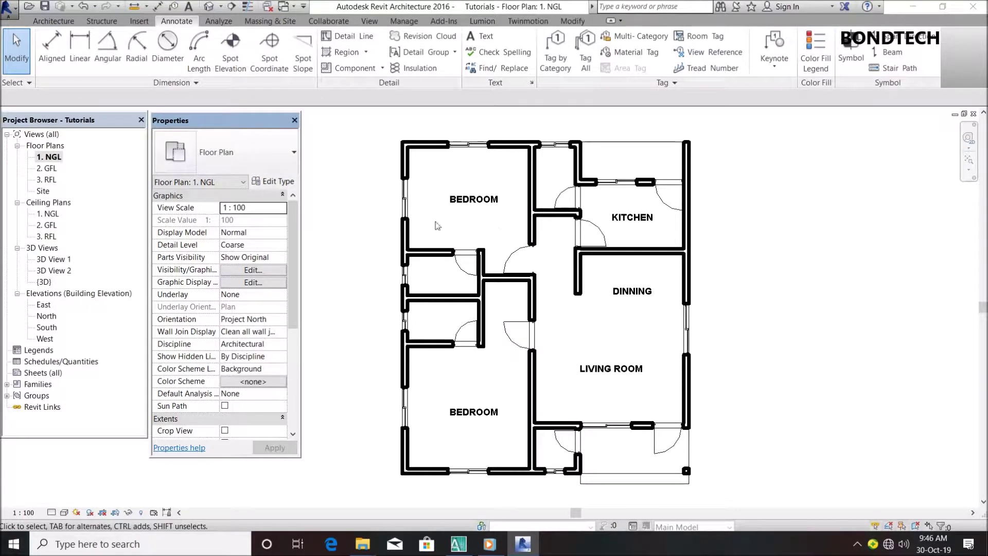
{"action": "scroll", "coordinate": [453, 225], "scroll_direction": "up", "scroll_amount": 2}
{"action": "scroll", "coordinate": [453, 225], "scroll_direction": "down", "scroll_amount": 1}
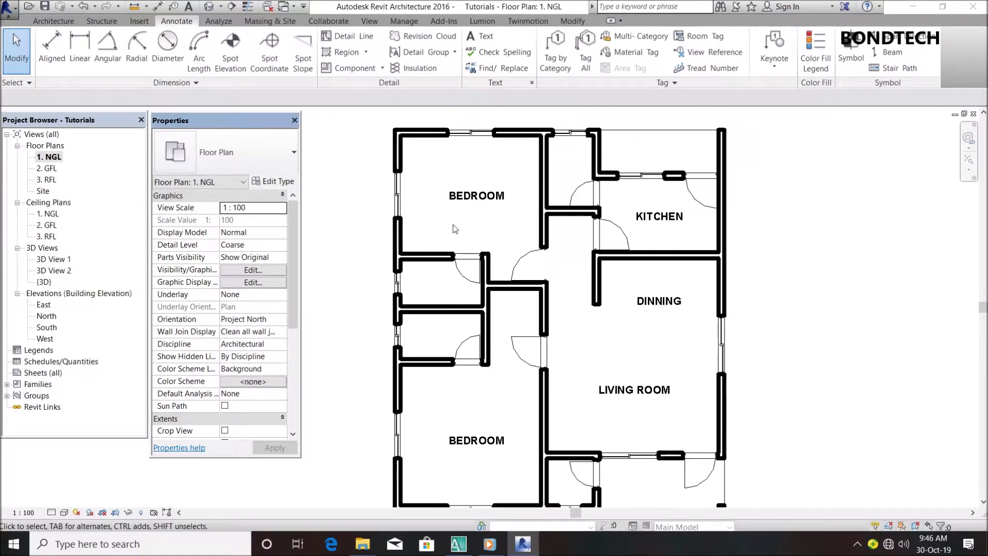
{"action": "scroll", "coordinate": [453, 225], "scroll_direction": "down", "scroll_amount": 1}
{"action": "scroll", "coordinate": [535, 272], "scroll_direction": "down", "scroll_amount": 1}
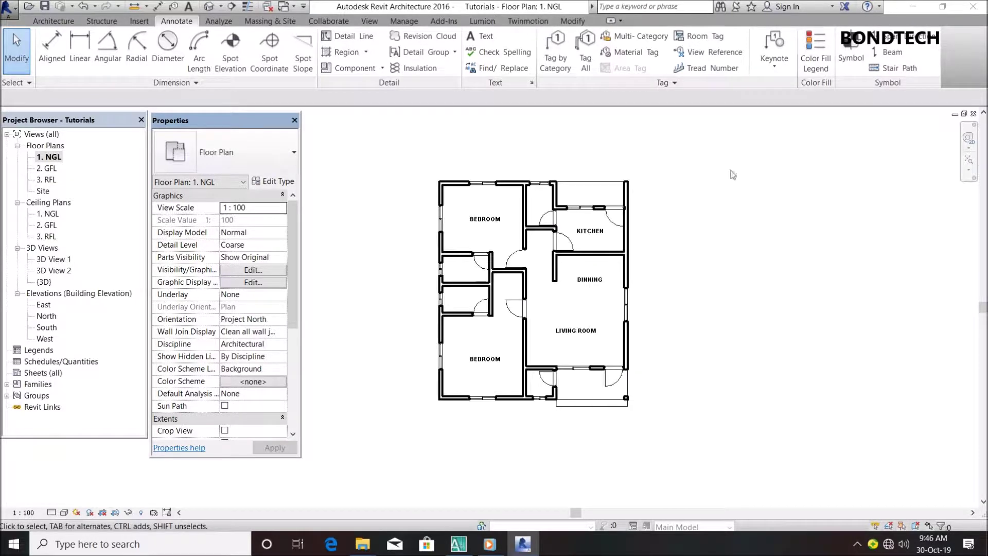
{"action": "scroll", "coordinate": [490, 203], "scroll_direction": "up", "scroll_amount": 1}
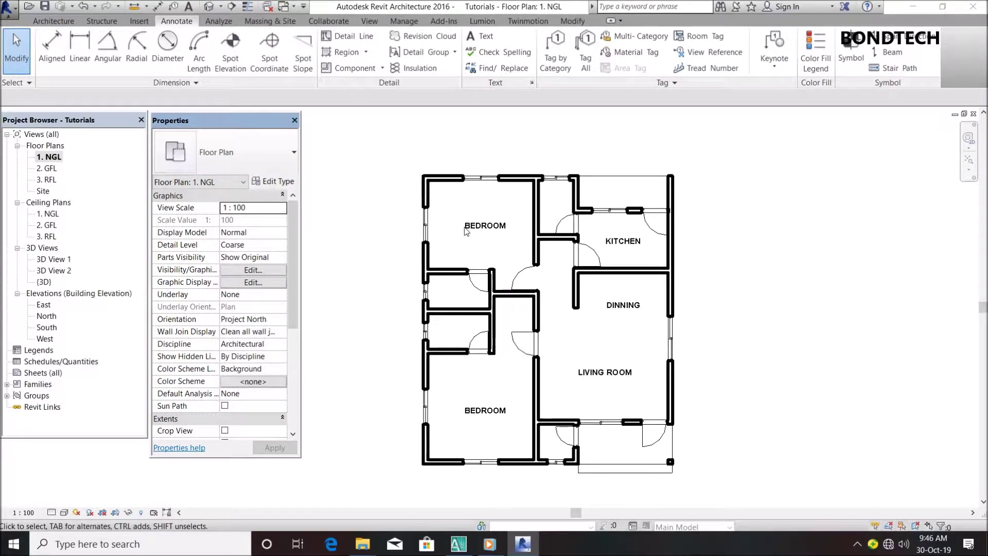
{"action": "scroll", "coordinate": [492, 257], "scroll_direction": "down", "scroll_amount": 1}
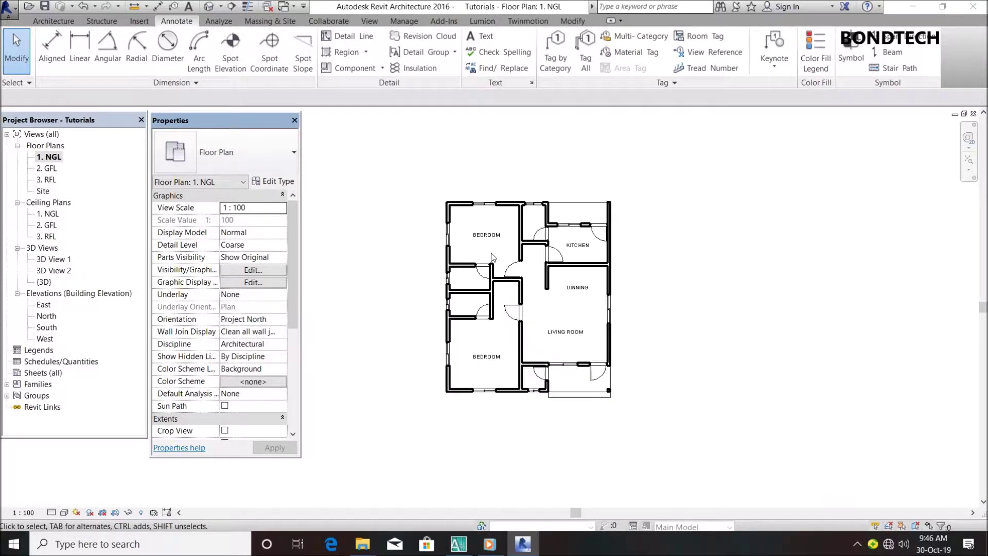
{"action": "left_click", "coordinate": [54, 21]}
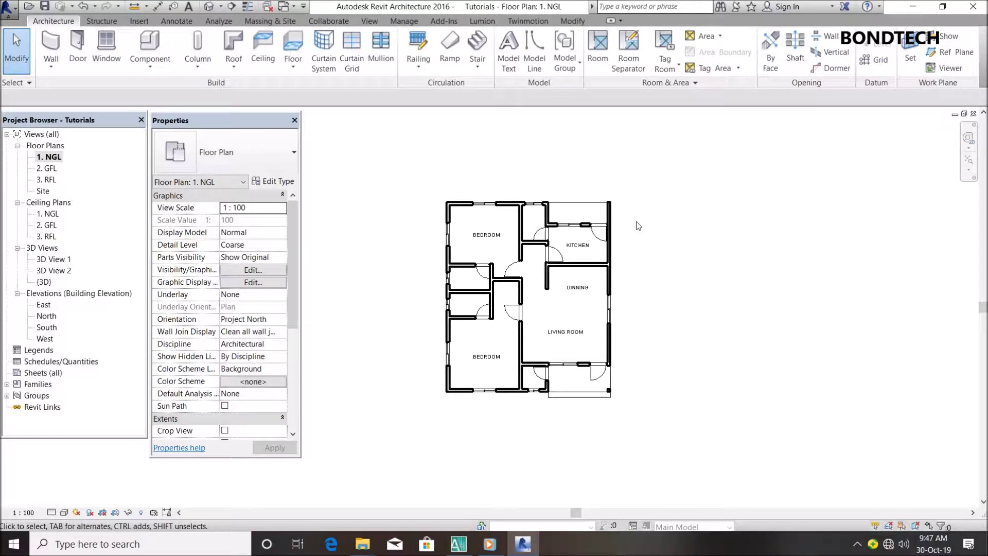
{"action": "key", "text": "g"}
{"action": "key", "text": "r"}
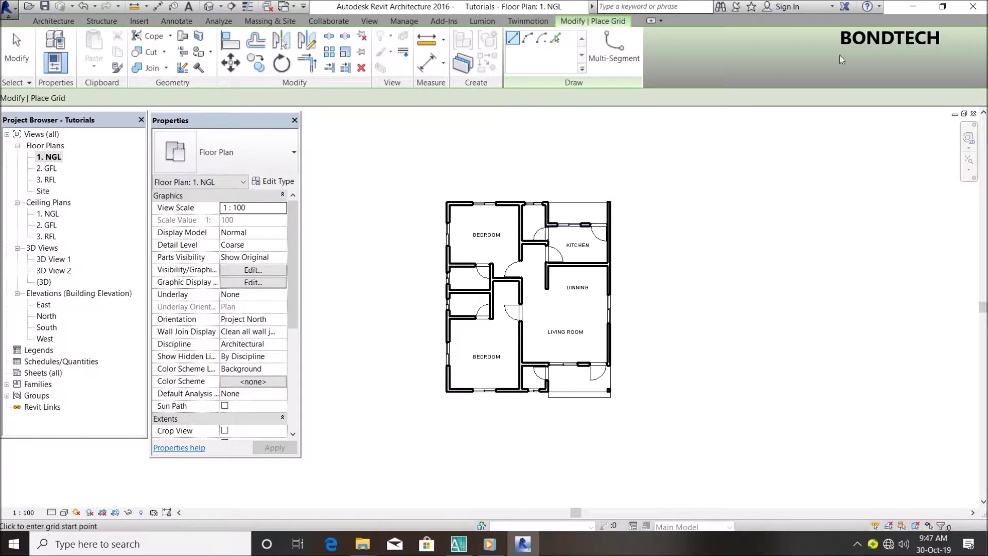
- Give the 6.5mm Bubble grid type red end segments with weight 2 and apply
{"action": "left_click", "coordinate": [276, 182]}
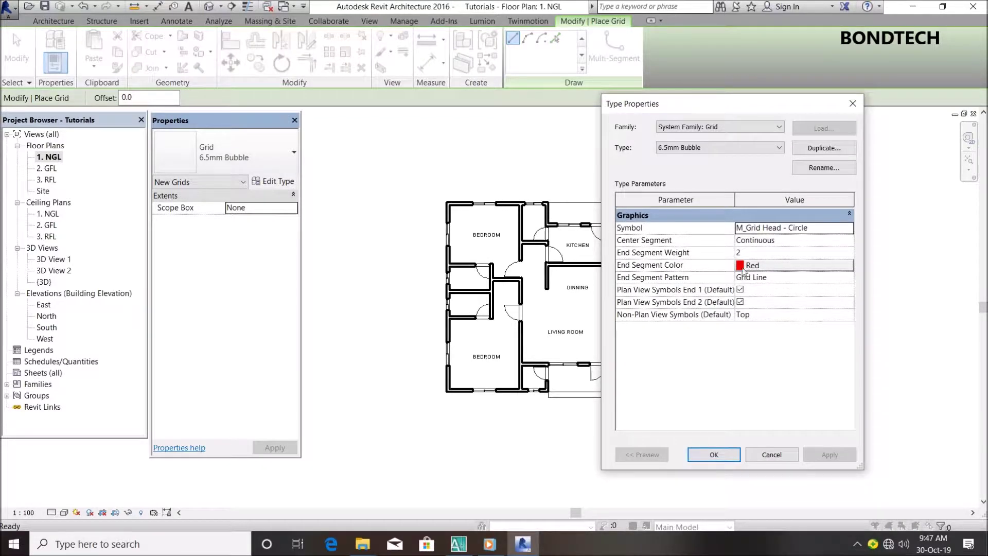
{"action": "left_click", "coordinate": [742, 267]}
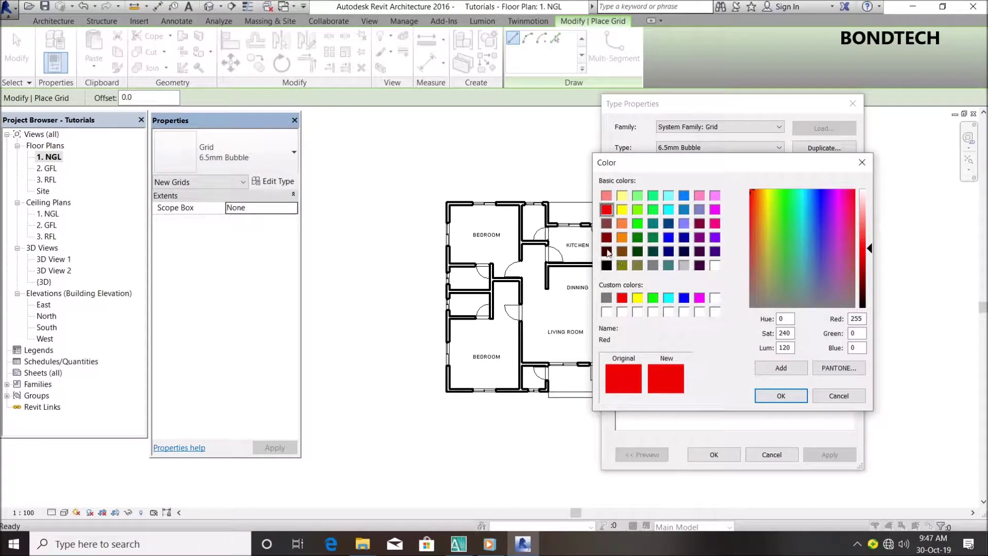
{"action": "left_click", "coordinate": [781, 396]}
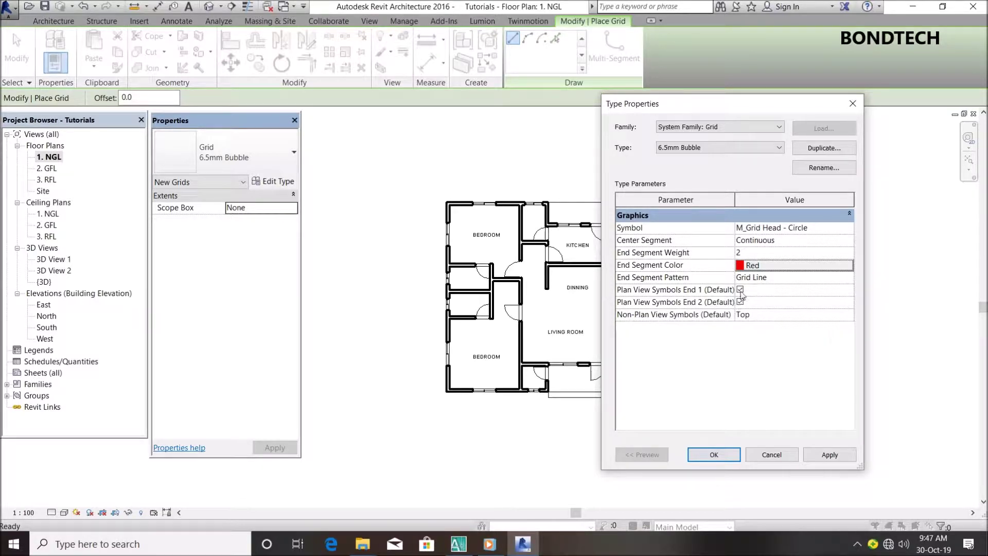
{"action": "left_click", "coordinate": [761, 248]}
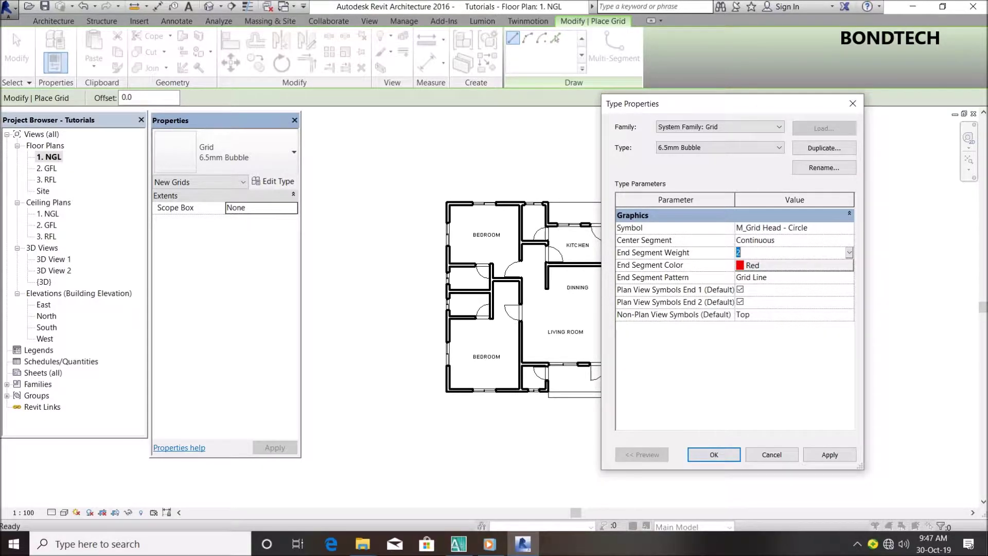
{"action": "left_click", "coordinate": [849, 253]}
{"action": "left_click", "coordinate": [755, 277]}
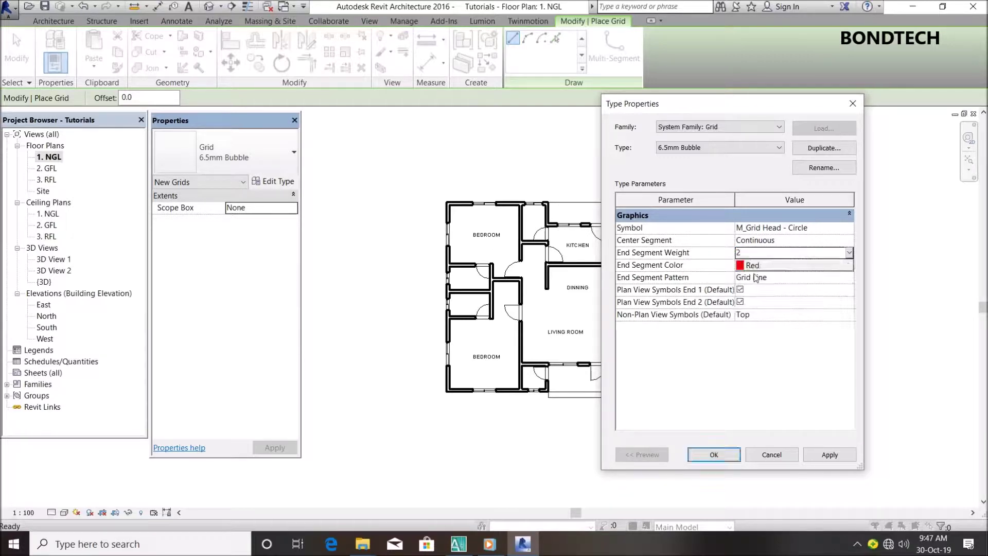
{"action": "left_click", "coordinate": [830, 455]}
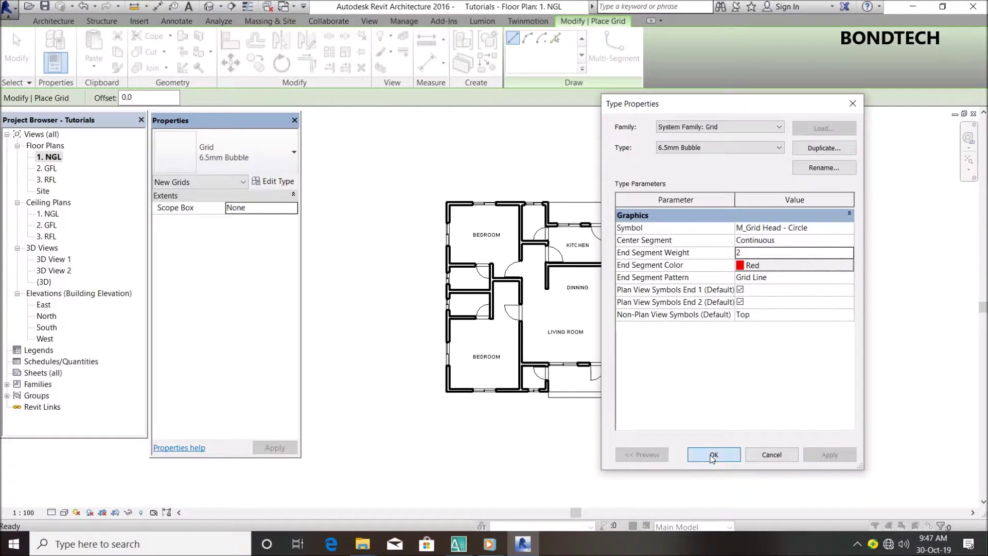
{"action": "left_click", "coordinate": [714, 455]}
- Draw a vertical grid from above to below the house along the left wall
{"action": "scroll", "coordinate": [460, 162], "scroll_direction": "up", "scroll_amount": 2}
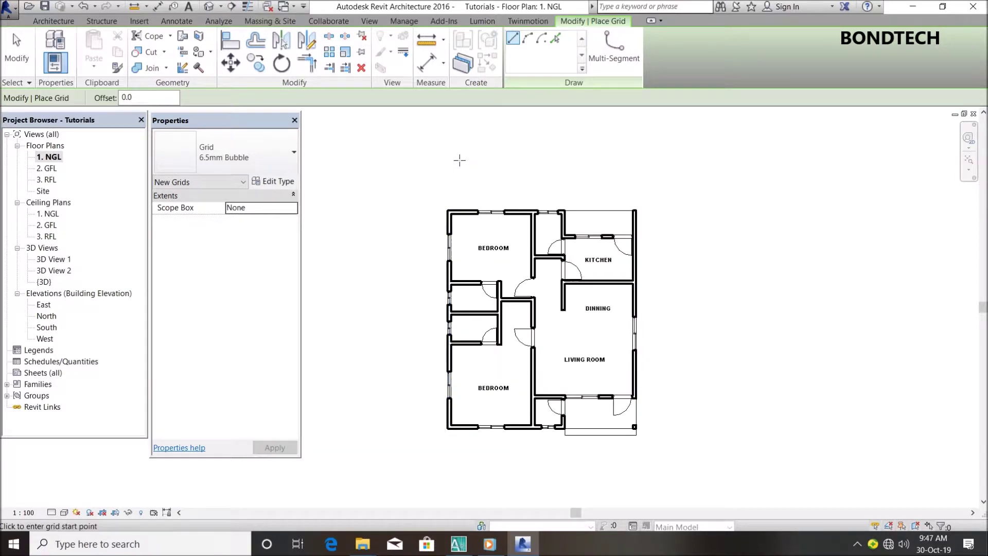
{"action": "scroll", "coordinate": [458, 161], "scroll_direction": "up", "scroll_amount": 1}
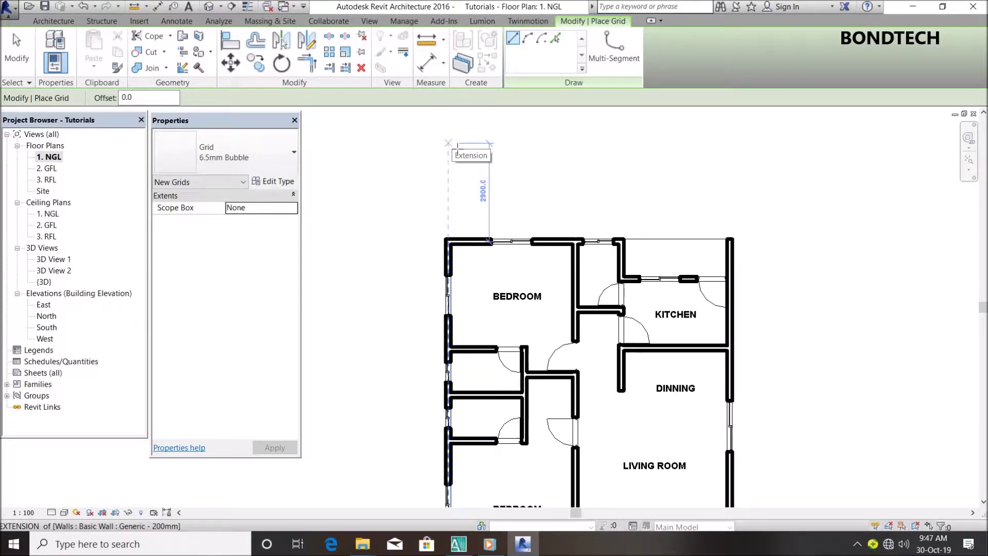
{"action": "left_click", "coordinate": [448, 143]}
{"action": "scroll", "coordinate": [448, 144], "scroll_direction": "down", "scroll_amount": 2}
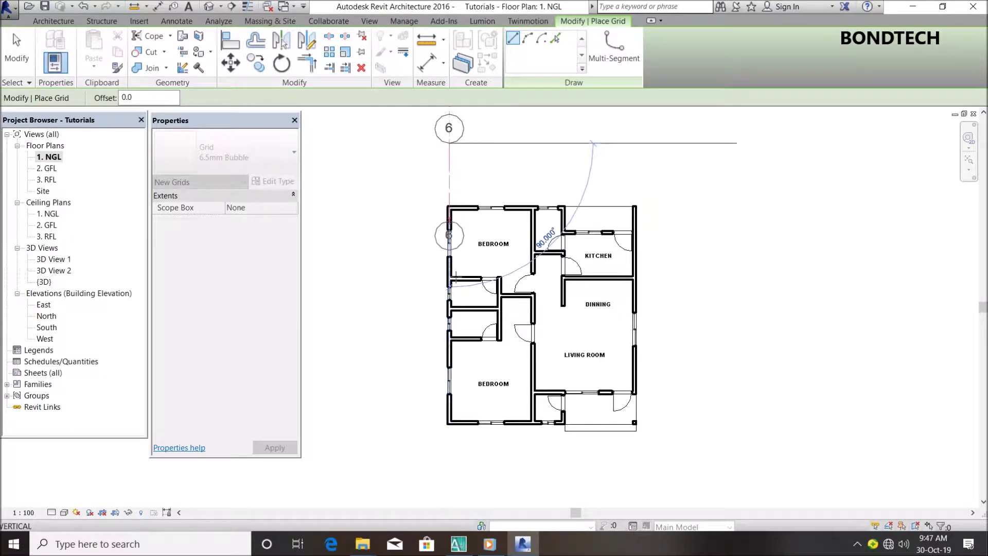
{"action": "scroll", "coordinate": [440, 359], "scroll_direction": "down", "scroll_amount": 2}
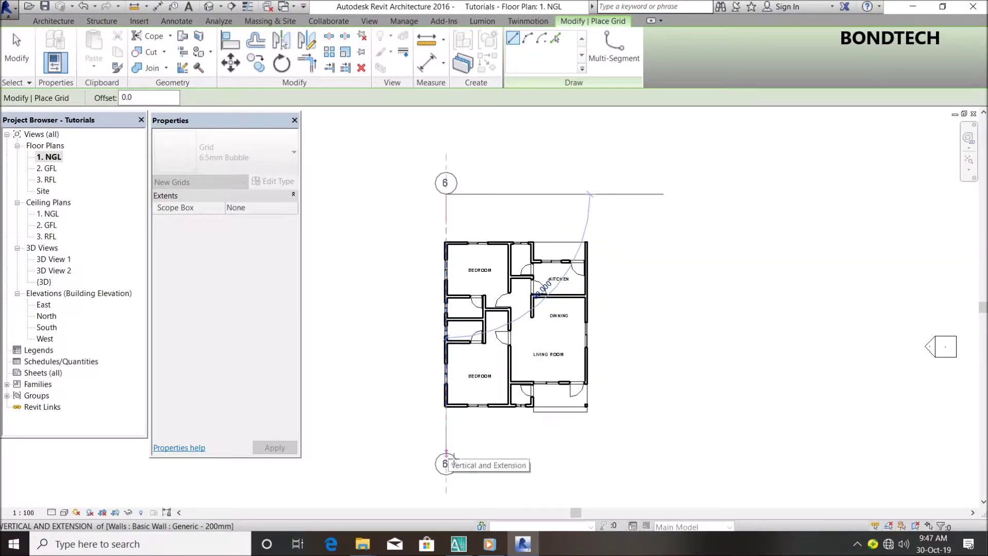
{"action": "left_click", "coordinate": [446, 454]}
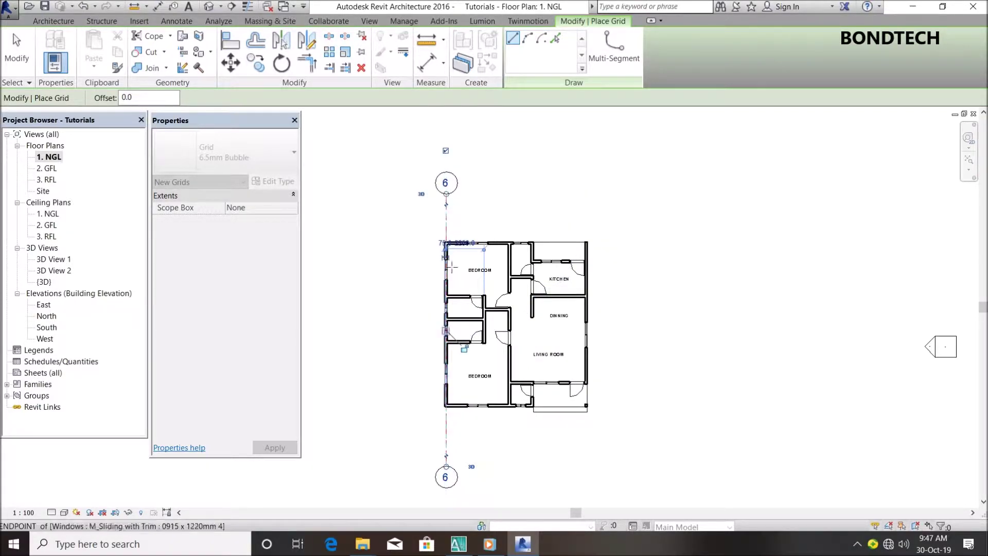
- Exit grid placement and rename the new grid from 6 to 1
{"action": "key", "text": "Escape"}
{"action": "key", "text": "Escape"}
{"action": "scroll", "coordinate": [448, 177], "scroll_direction": "up", "scroll_amount": 5}
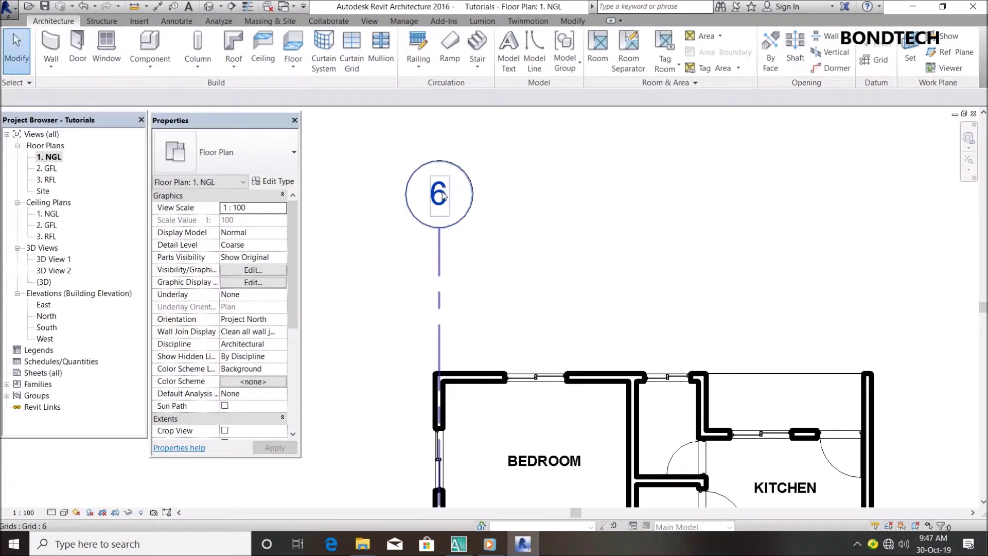
{"action": "double_click", "coordinate": [439, 195]}
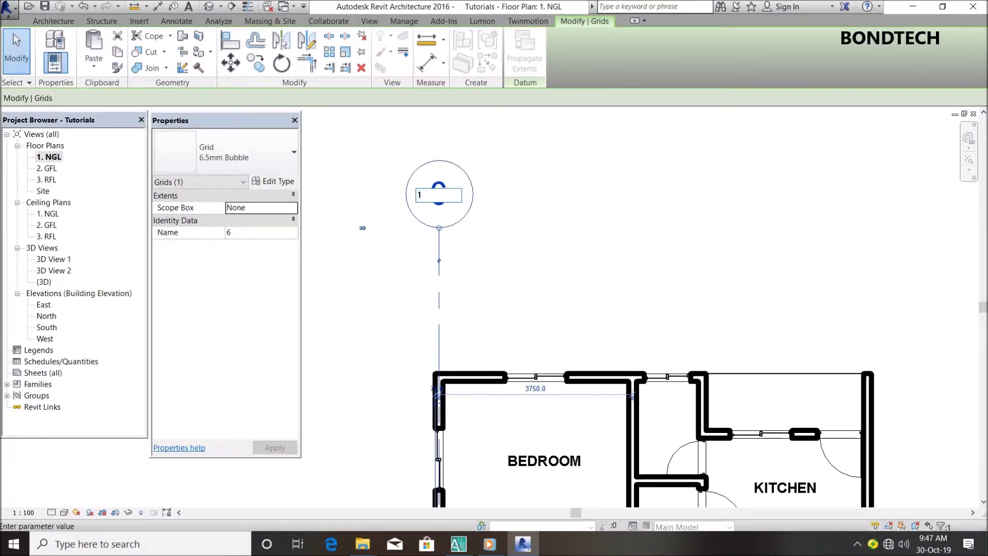
{"action": "type", "text": "1"}
{"action": "key", "text": "Return"}
- Drag grid 1's top end further up above the house
{"action": "scroll", "coordinate": [494, 202], "scroll_direction": "down", "scroll_amount": 5}
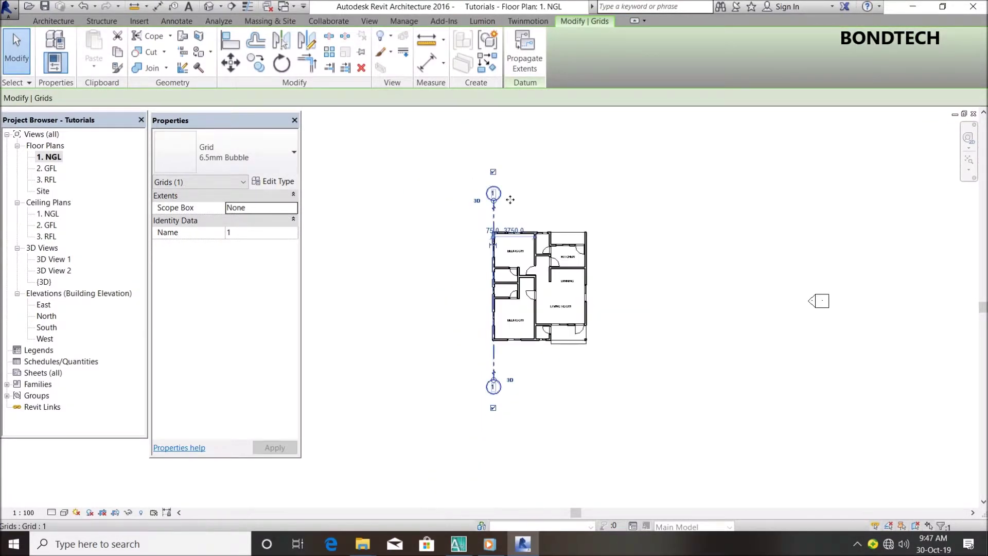
{"action": "scroll", "coordinate": [494, 202], "scroll_direction": "up", "scroll_amount": 2}
{"action": "scroll", "coordinate": [494, 202], "scroll_direction": "up", "scroll_amount": 2}
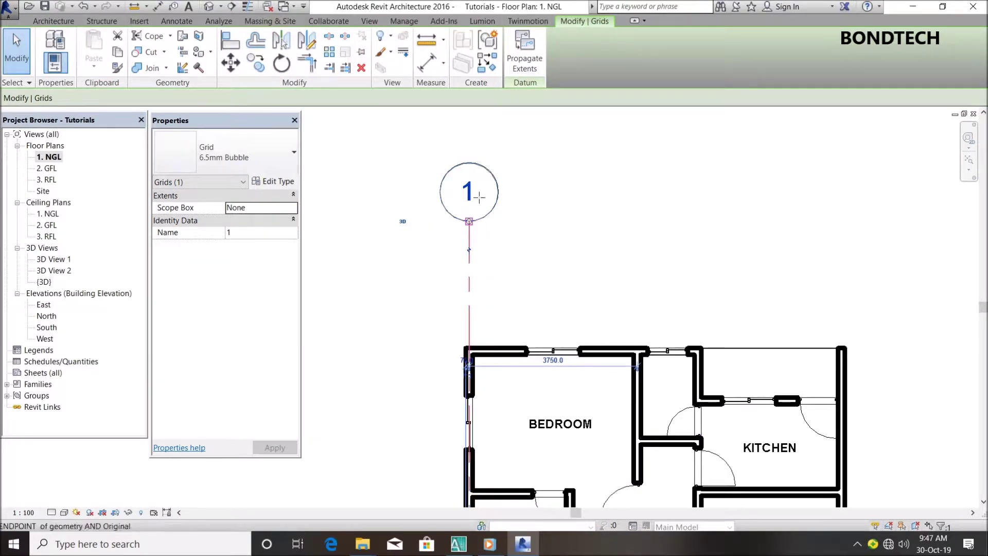
{"action": "left_click_drag", "start_coordinate": [474, 226], "coordinate": [474, 194]}
{"action": "left_click", "coordinate": [463, 245]}
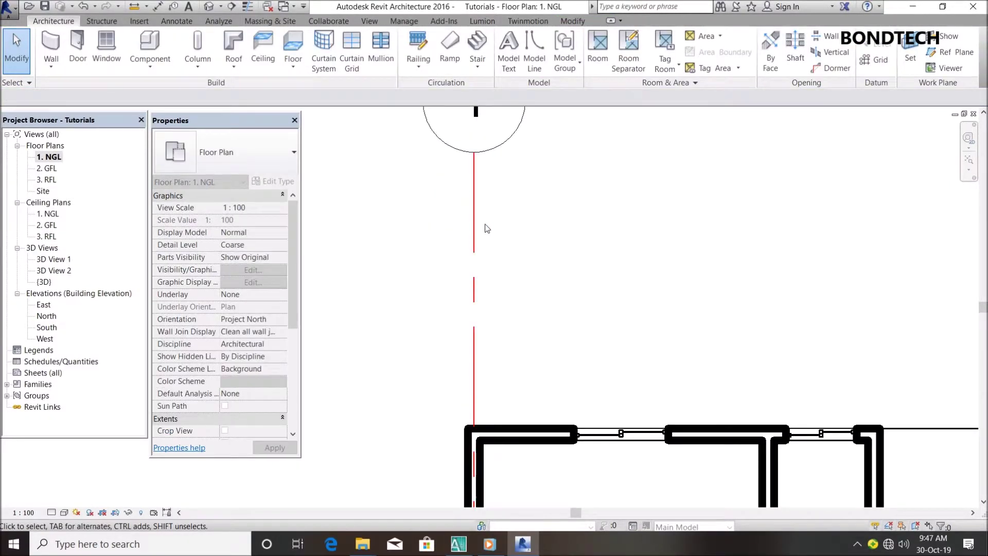
{"action": "scroll", "coordinate": [859, 281], "scroll_direction": "down", "scroll_amount": 3}
{"action": "scroll", "coordinate": [668, 278], "scroll_direction": "up", "scroll_amount": 2}
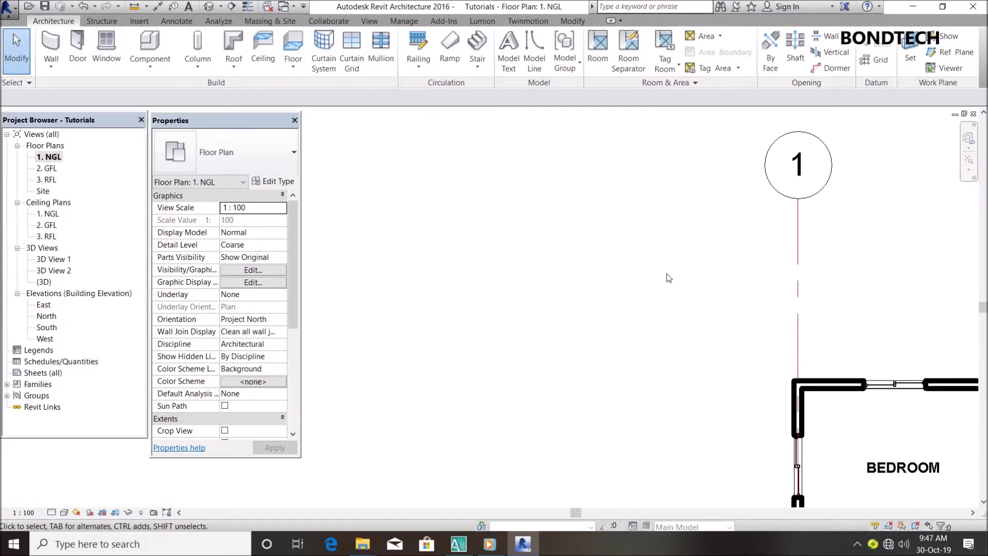
- Switch the 6.5mm Bubble grid type's end segment colour to Black via grid 1's type properties
{"action": "left_click", "coordinate": [797, 236]}
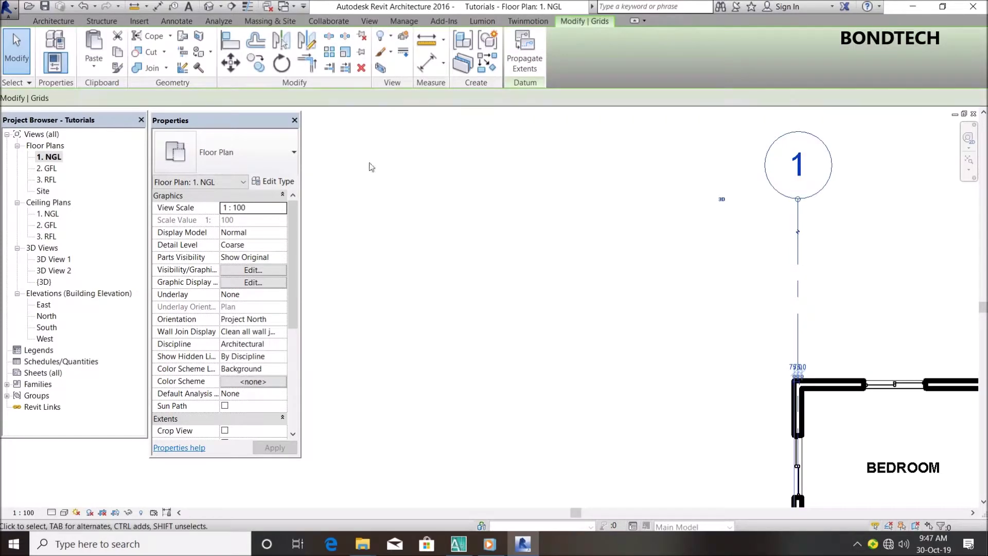
{"action": "left_click", "coordinate": [284, 182]}
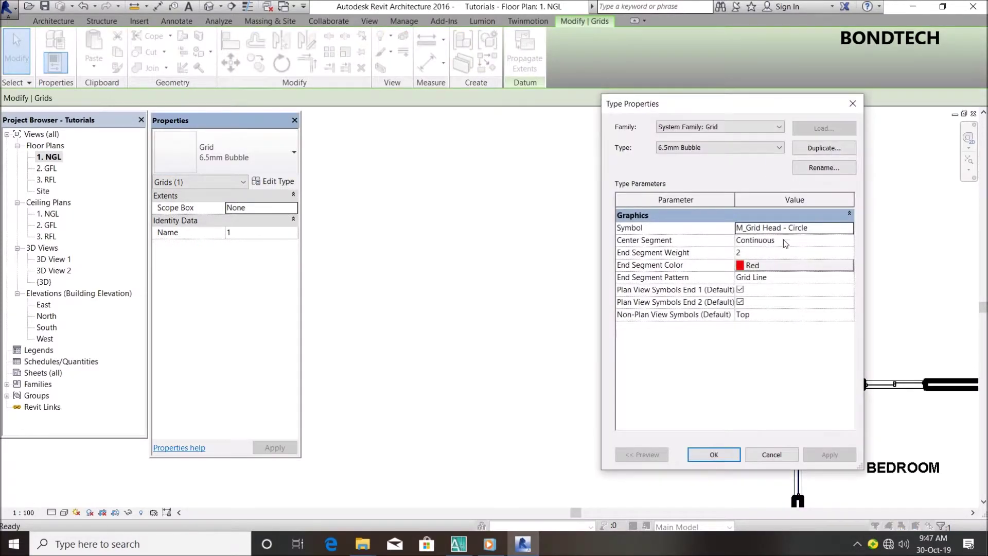
{"action": "left_click", "coordinate": [749, 265]}
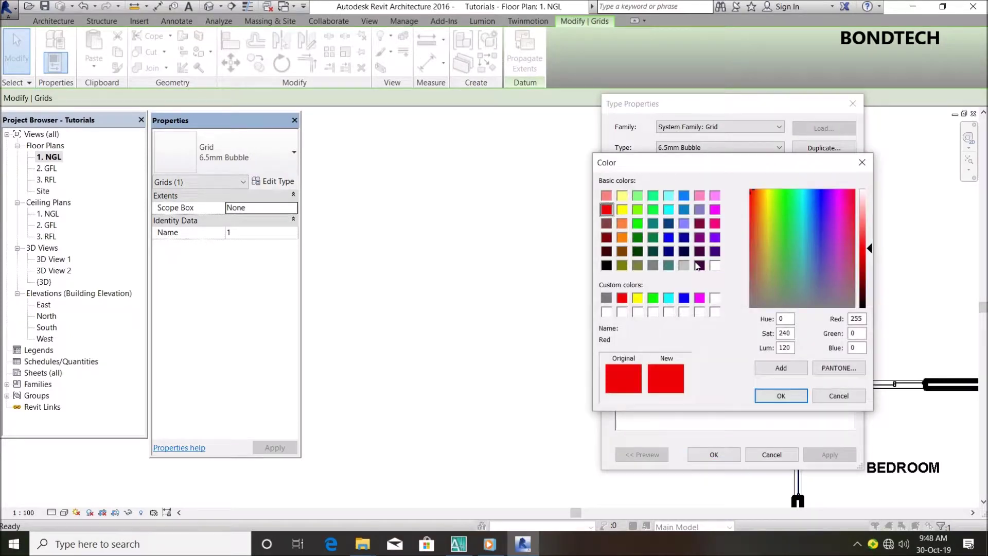
{"action": "left_click", "coordinate": [606, 265]}
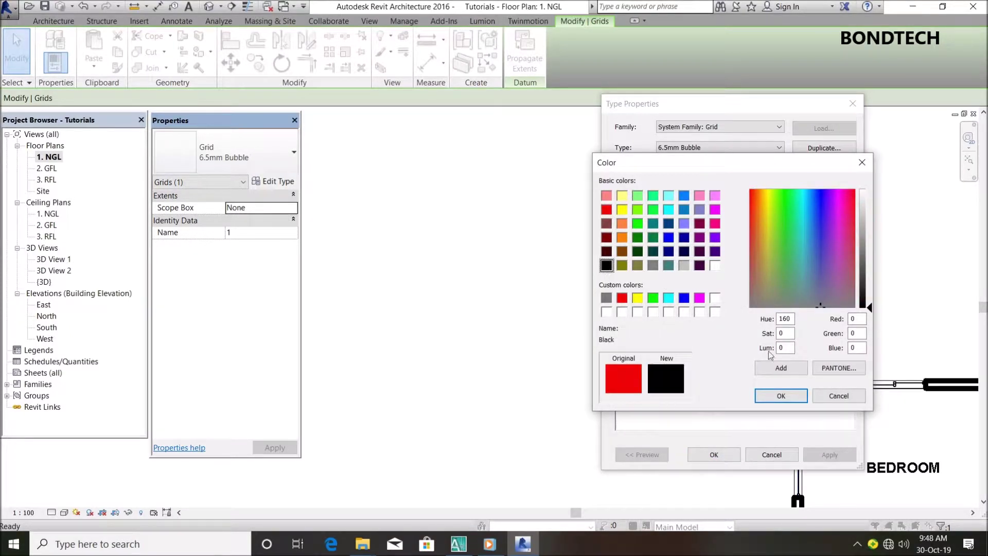
{"action": "left_click", "coordinate": [780, 395]}
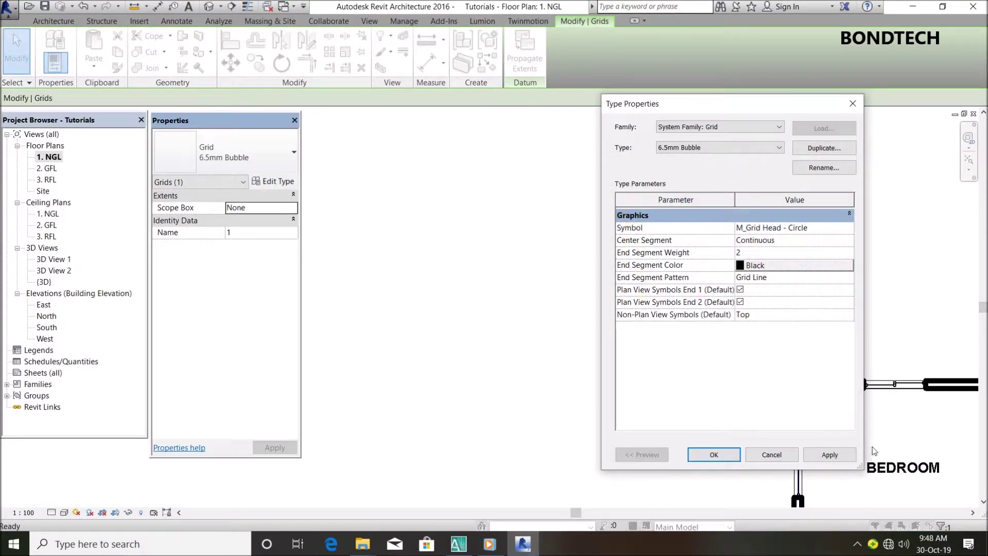
{"action": "left_click", "coordinate": [829, 454]}
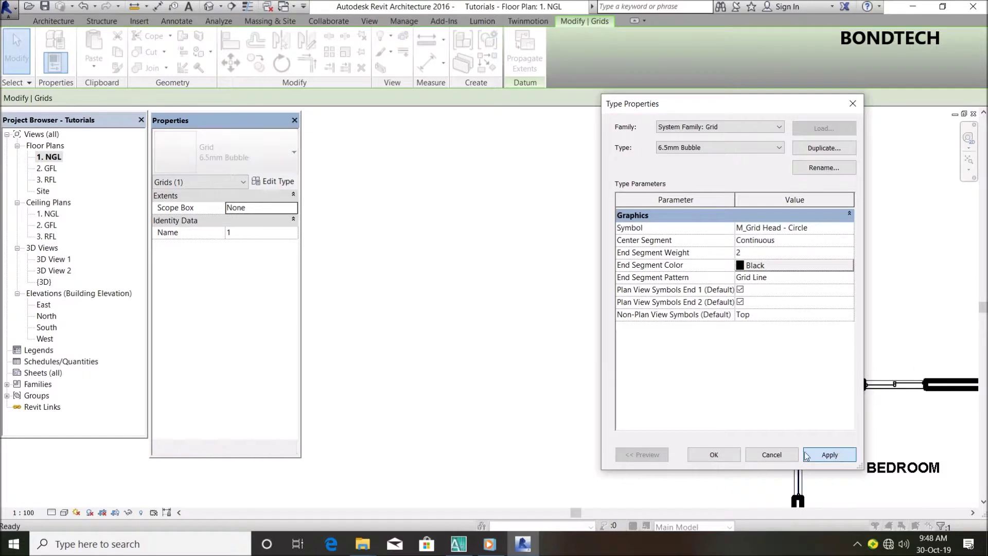
{"action": "left_click", "coordinate": [720, 455]}
{"action": "left_click", "coordinate": [527, 278]}
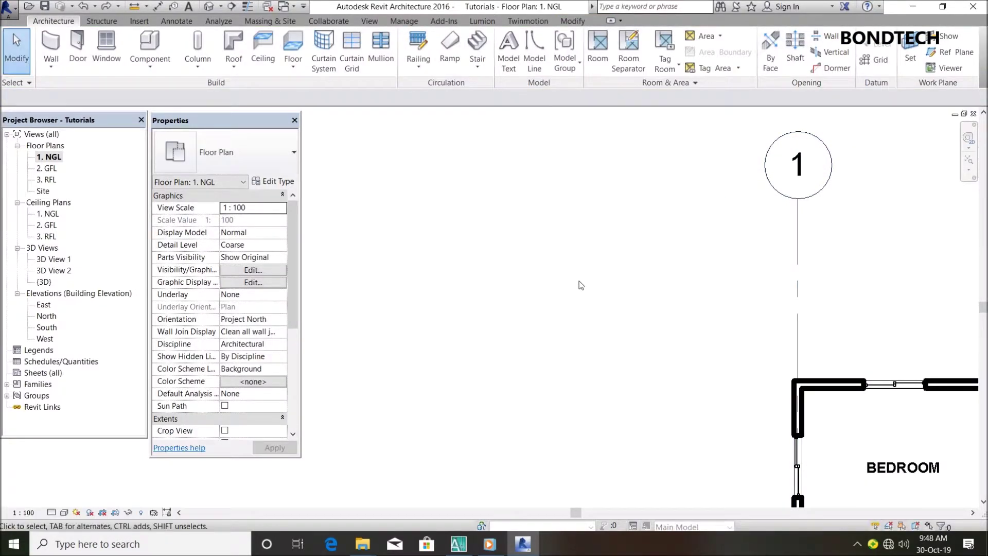
{"action": "scroll", "coordinate": [568, 274], "scroll_direction": "down", "scroll_amount": 6}
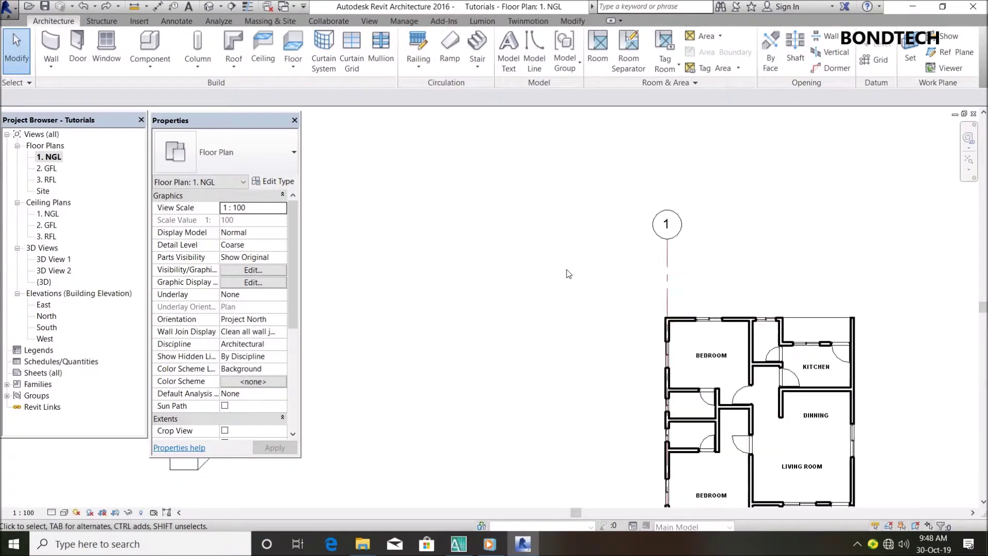
{"action": "scroll", "coordinate": [653, 300], "scroll_direction": "up", "scroll_amount": 3}
{"action": "scroll", "coordinate": [600, 289], "scroll_direction": "down", "scroll_amount": 3}
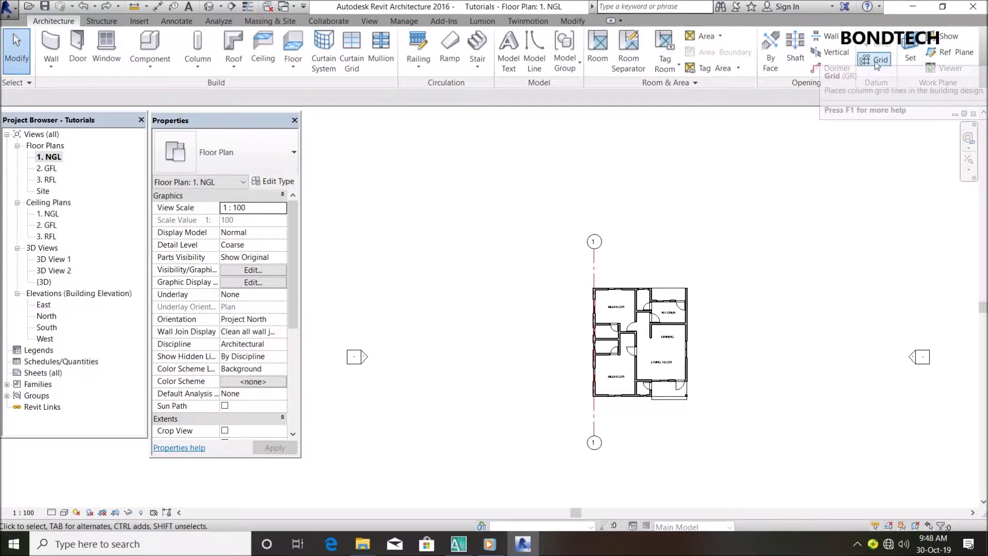
- With the Grid tool (GR), draw vertical grid 2 along the interior wall centre
{"action": "key", "text": "g"}
{"action": "key", "text": "r"}
{"action": "scroll", "coordinate": [629, 344], "scroll_direction": "up", "scroll_amount": 2}
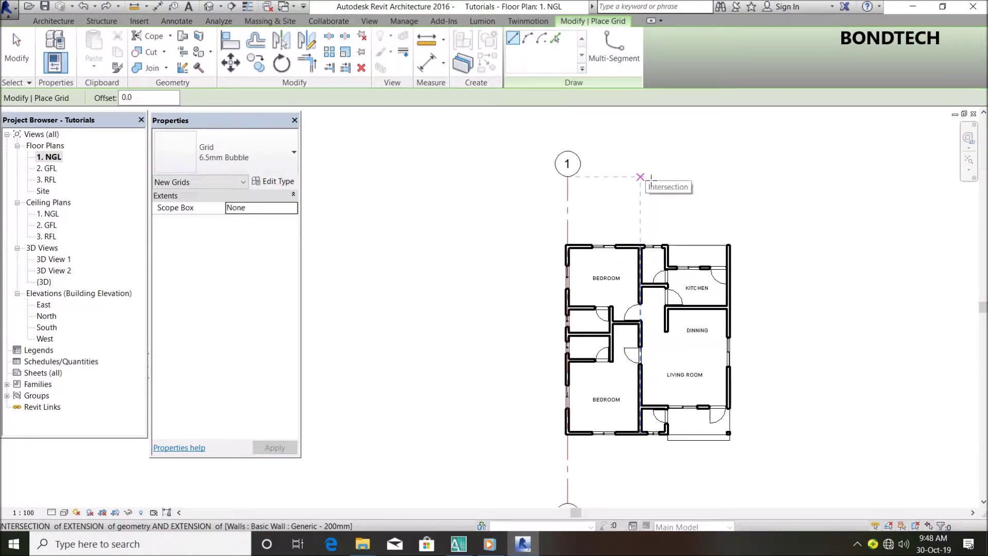
{"action": "left_click", "coordinate": [650, 180]}
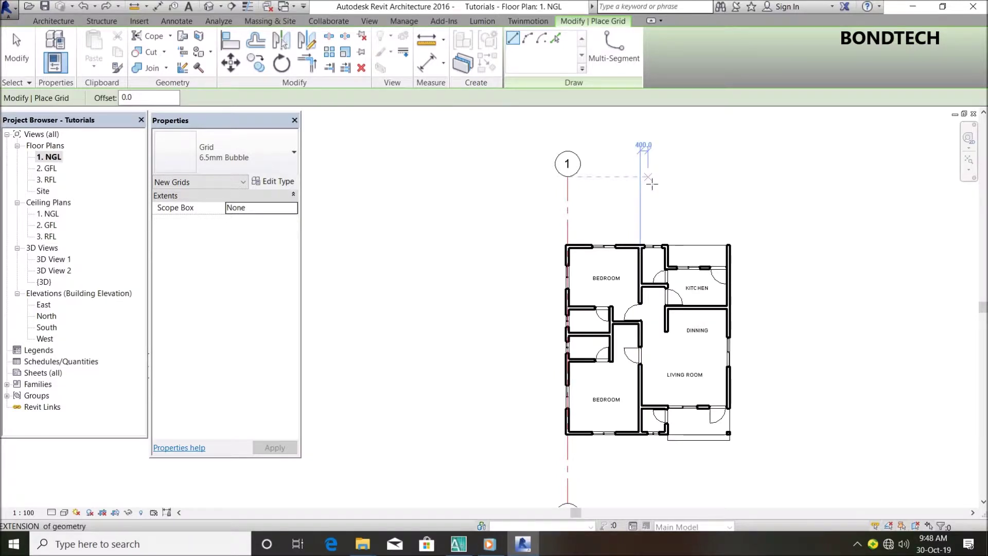
{"action": "key", "text": "Escape"}
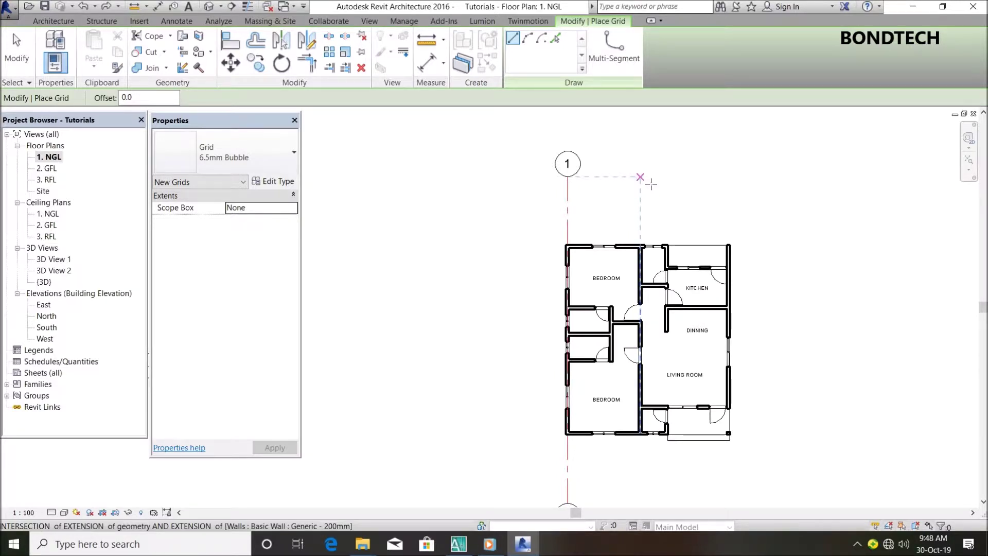
{"action": "left_click", "coordinate": [650, 183]}
{"action": "scroll", "coordinate": [639, 300], "scroll_direction": "down", "scroll_amount": 2}
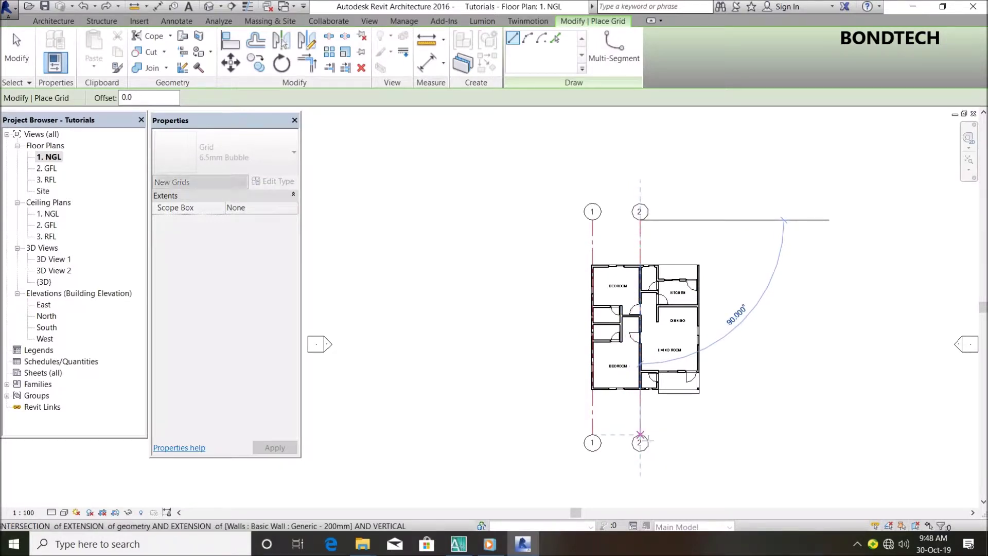
{"action": "left_click", "coordinate": [639, 435]}
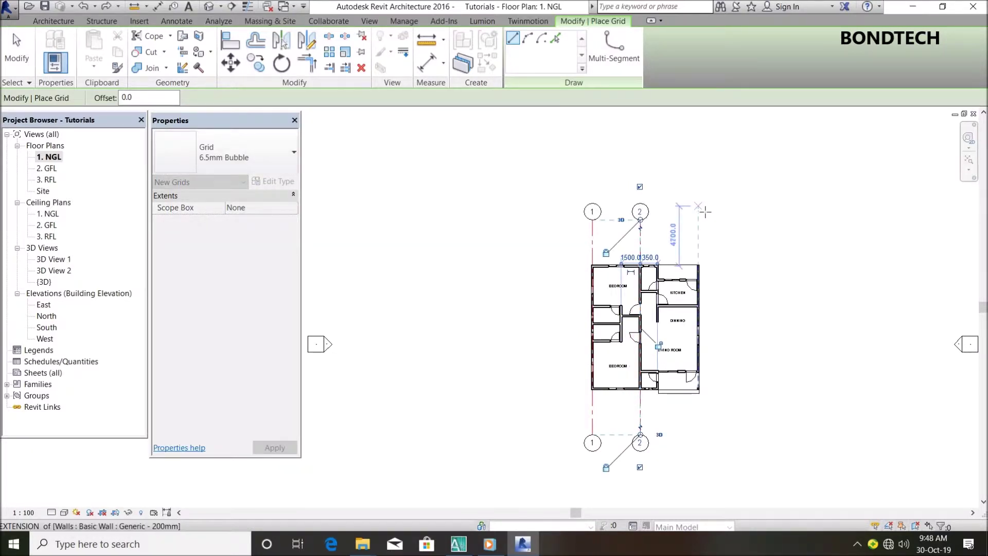
- Draw vertical grid 3 along the right wall centre
{"action": "scroll", "coordinate": [699, 209], "scroll_direction": "up", "scroll_amount": 1}
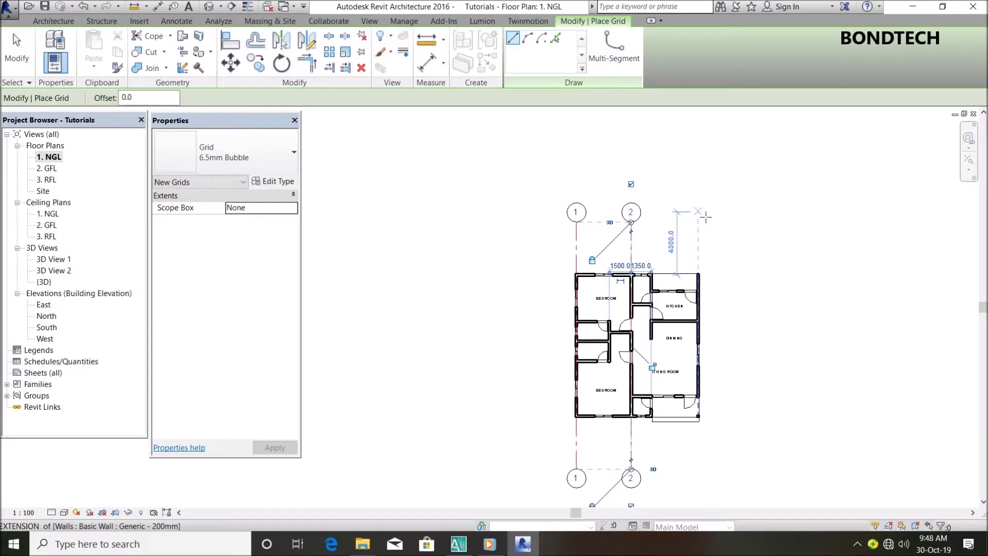
{"action": "left_click", "coordinate": [698, 222]}
{"action": "scroll", "coordinate": [700, 221], "scroll_direction": "down", "scroll_amount": 2}
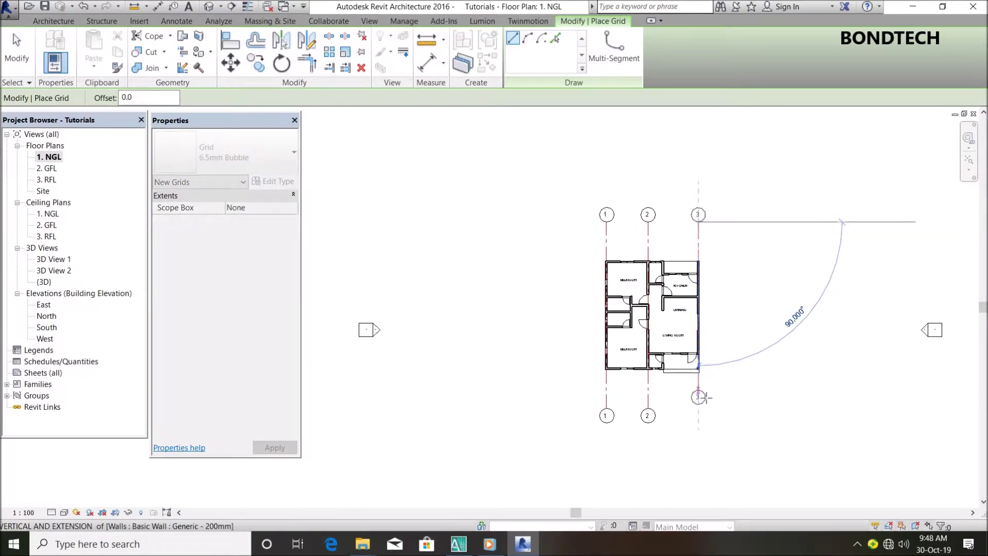
{"action": "left_click", "coordinate": [705, 422]}
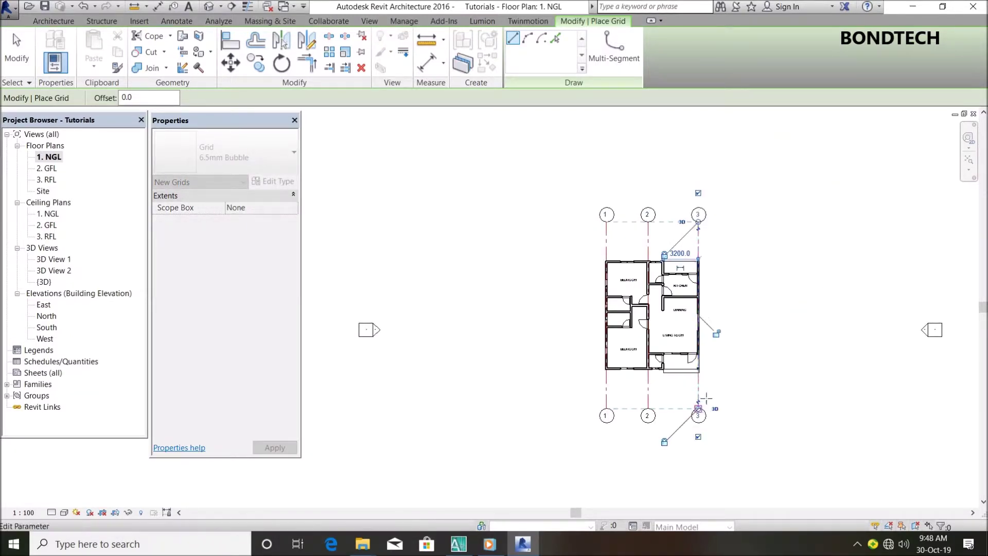
{"action": "scroll", "coordinate": [707, 220], "scroll_direction": "up", "scroll_amount": 3}
{"action": "scroll", "coordinate": [655, 214], "scroll_direction": "down", "scroll_amount": 3}
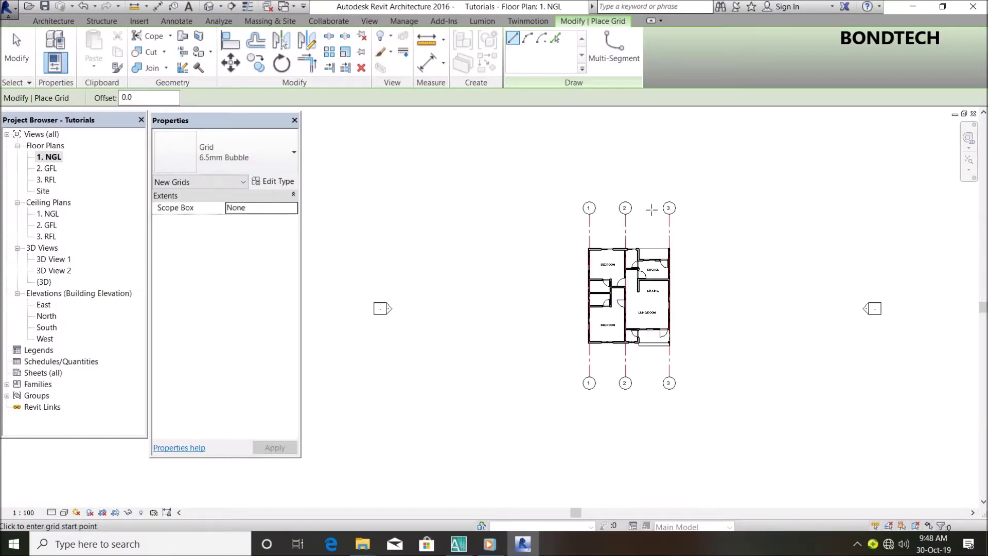
{"action": "scroll", "coordinate": [684, 242], "scroll_direction": "up", "scroll_amount": 2}
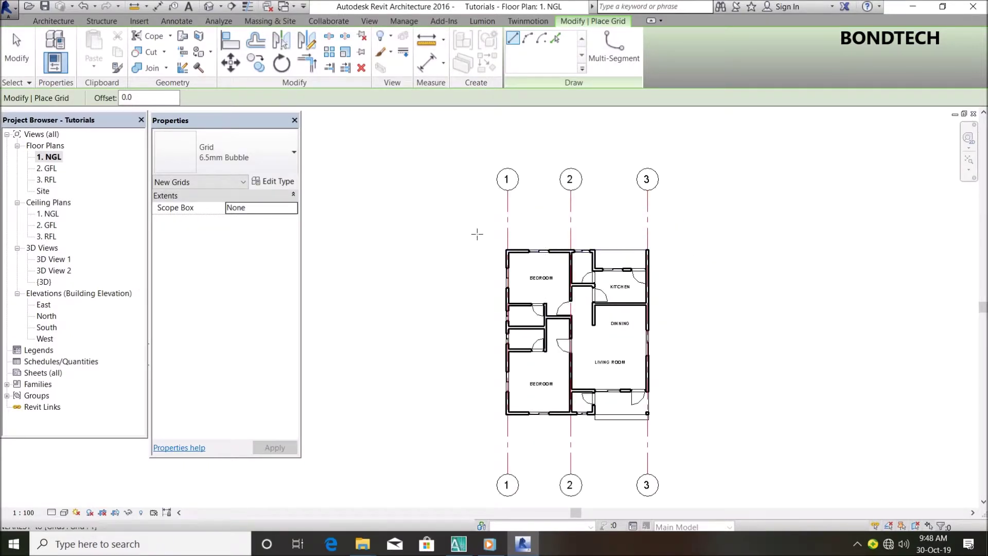
- Draw a horizontal grid along the top wall and stop placing grids
{"action": "left_click", "coordinate": [442, 258]}
{"action": "left_click", "coordinate": [747, 251]}
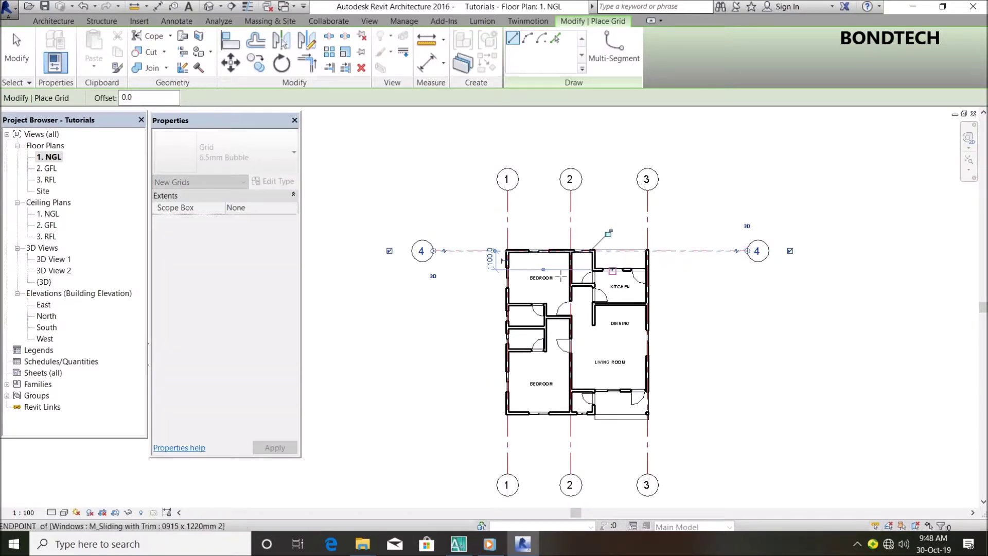
{"action": "key", "text": "Escape"}
{"action": "key", "text": "Escape"}
{"action": "scroll", "coordinate": [458, 235], "scroll_direction": "up", "scroll_amount": 3}
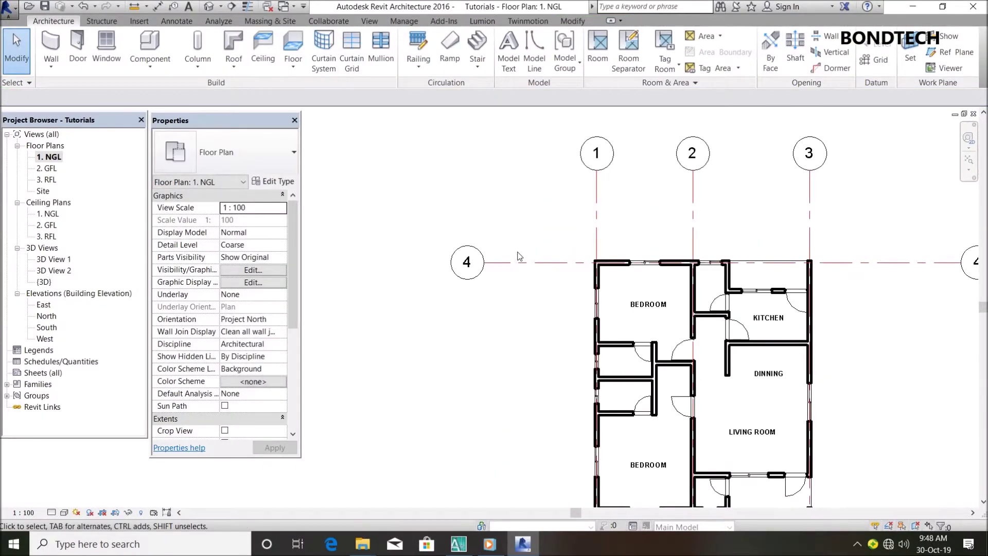
{"action": "scroll", "coordinate": [519, 256], "scroll_direction": "up", "scroll_amount": 2}
{"action": "scroll", "coordinate": [435, 268], "scroll_direction": "down", "scroll_amount": 2}
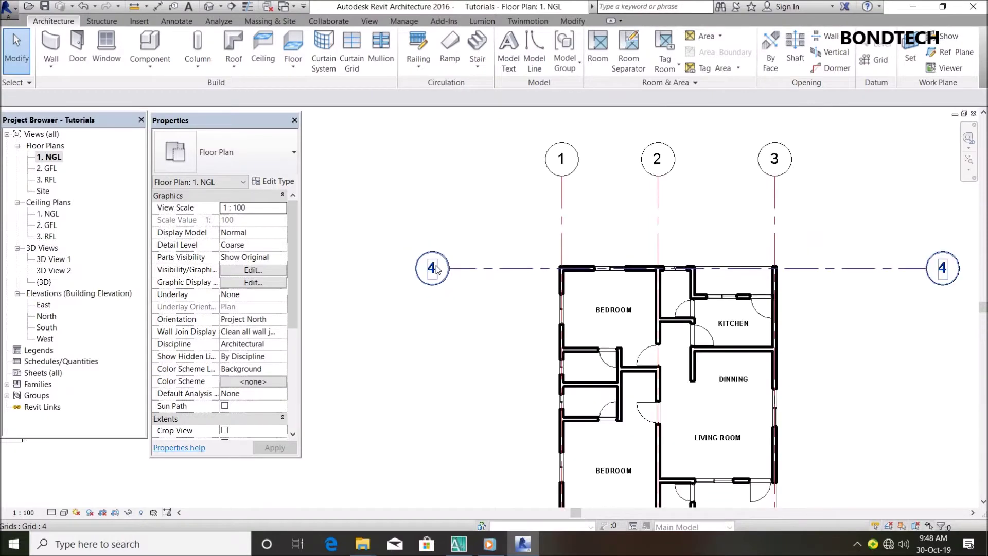
{"action": "scroll", "coordinate": [435, 270], "scroll_direction": "up", "scroll_amount": 2}
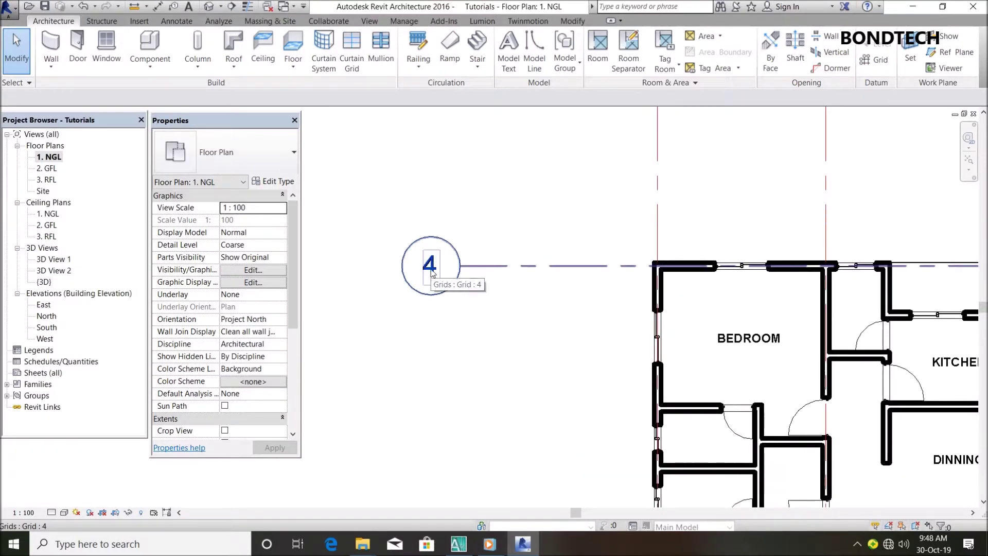
- Rename the horizontal grid from 4 to A
{"action": "left_click", "coordinate": [430, 265]}
{"action": "left_click", "coordinate": [430, 265]}
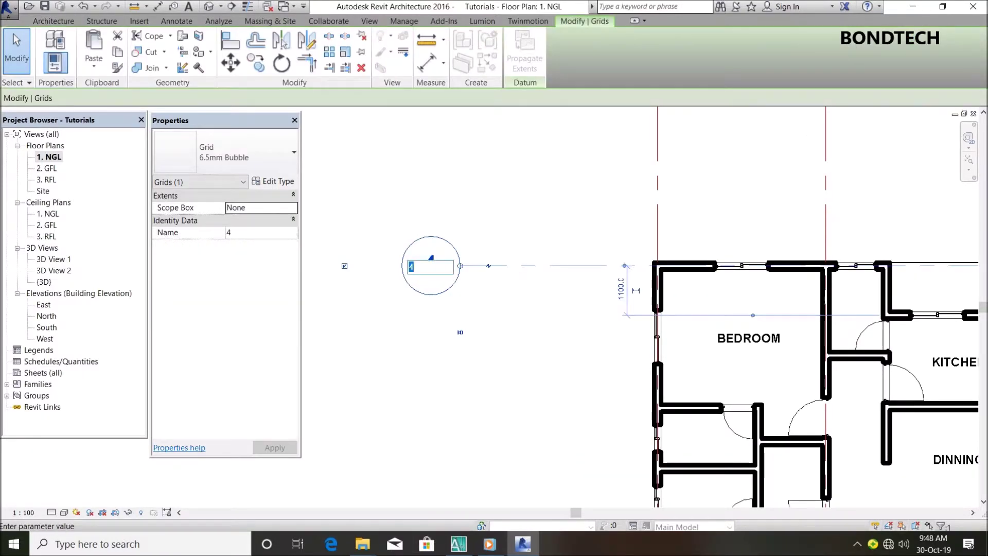
{"action": "type", "text": "A"}
{"action": "key", "text": "Return"}
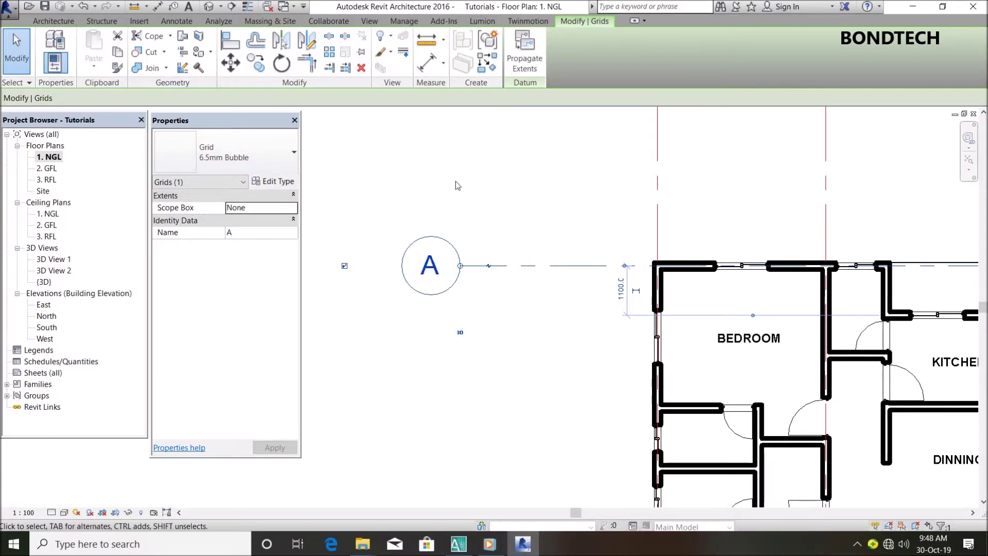
{"action": "left_click", "coordinate": [456, 181]}
{"action": "scroll", "coordinate": [455, 181], "scroll_direction": "down", "scroll_amount": 5}
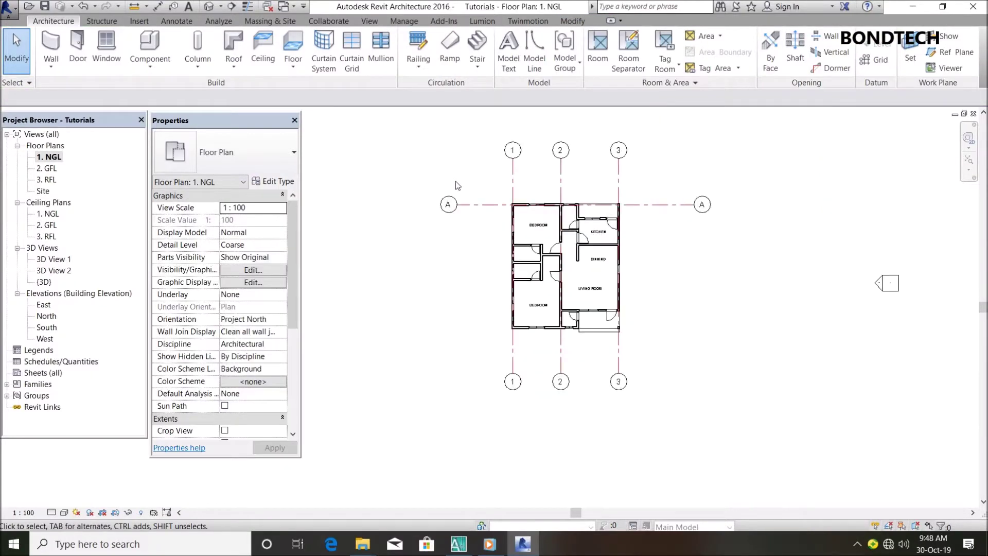
- Draw horizontal grids B, C and D left to right across the plan at the wall centres
{"action": "left_click", "coordinate": [873, 60]}
{"action": "scroll", "coordinate": [569, 205], "scroll_direction": "up", "scroll_amount": 2}
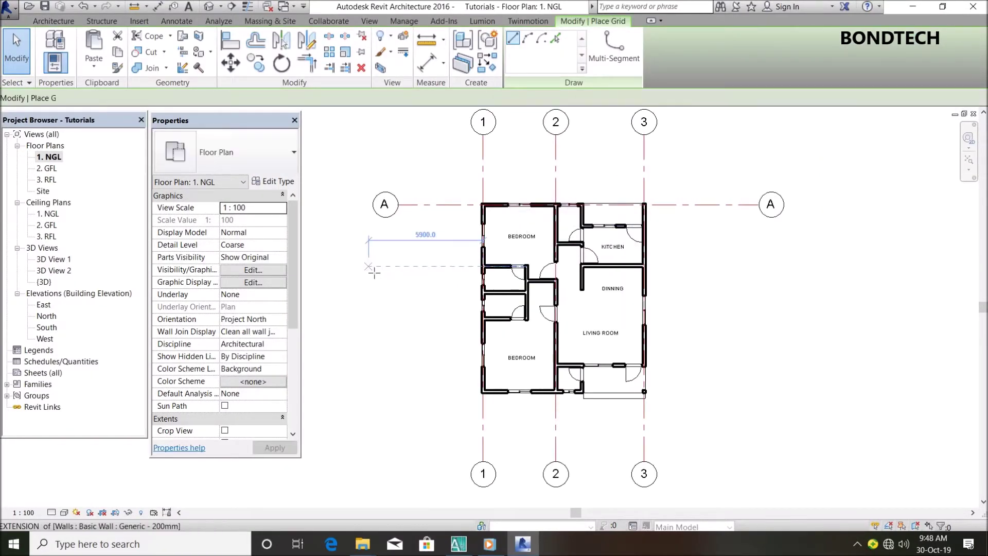
{"action": "left_click", "coordinate": [405, 265]}
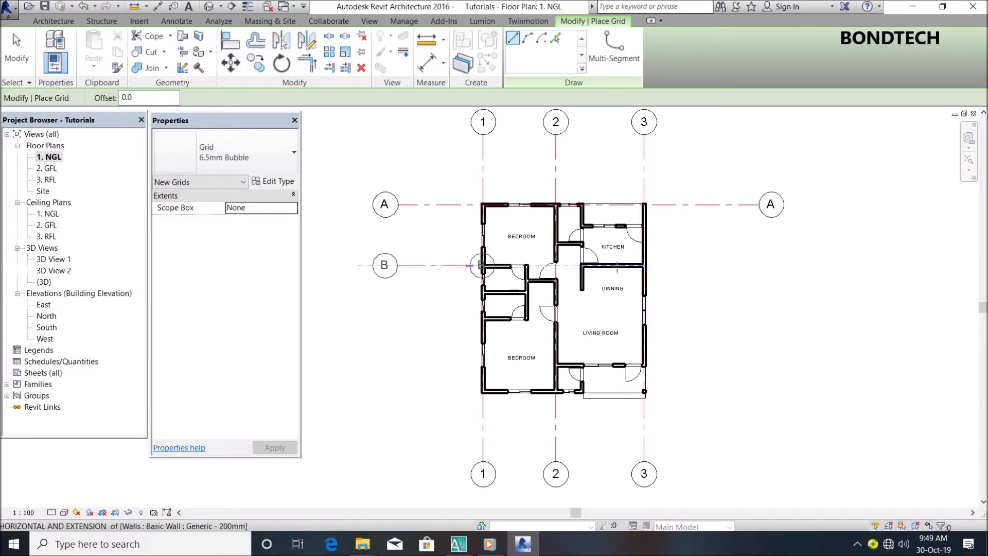
{"action": "left_click", "coordinate": [758, 266]}
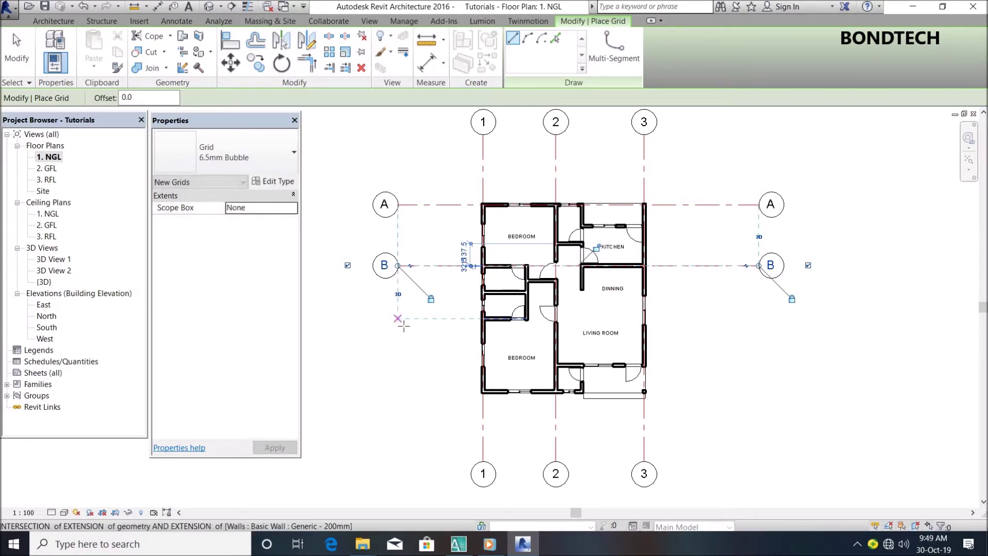
{"action": "left_click", "coordinate": [398, 318]}
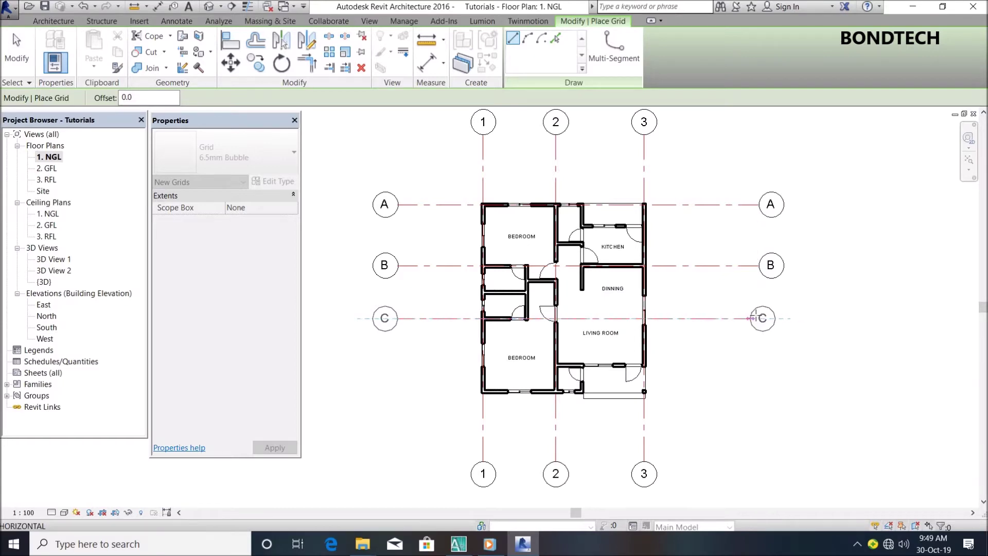
{"action": "left_click", "coordinate": [759, 318]}
{"action": "scroll", "coordinate": [502, 328], "scroll_direction": "up", "scroll_amount": 8}
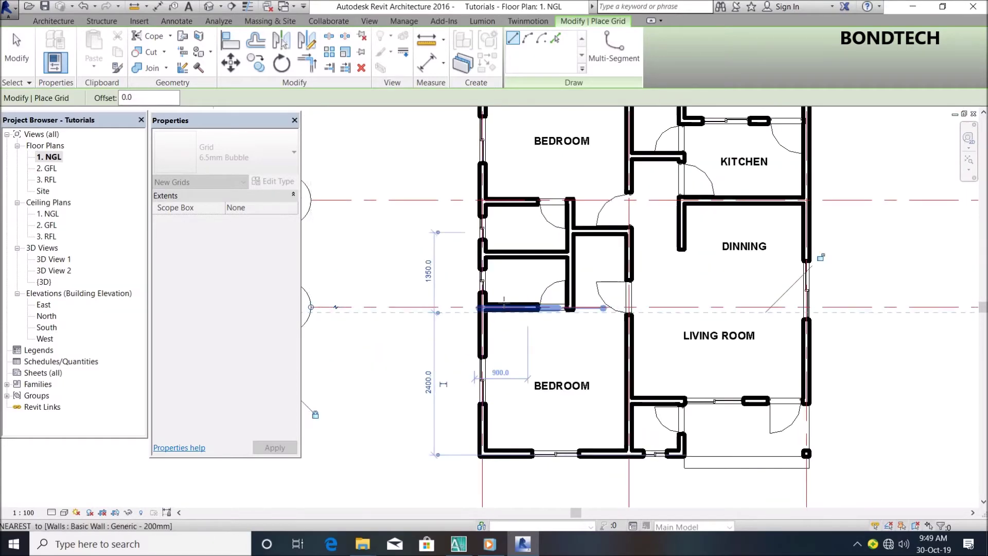
{"action": "scroll", "coordinate": [505, 322], "scroll_direction": "down", "scroll_amount": 8}
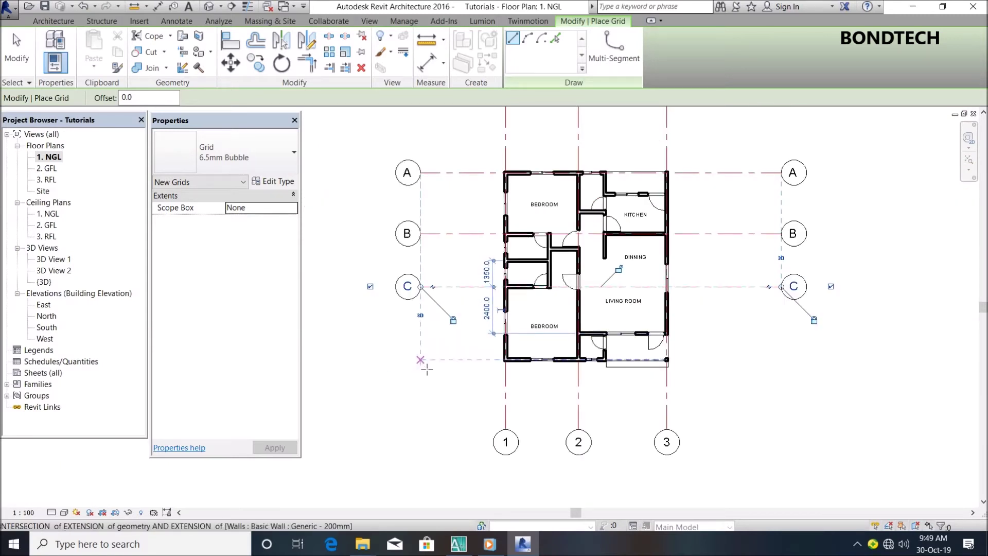
{"action": "left_click", "coordinate": [421, 360]}
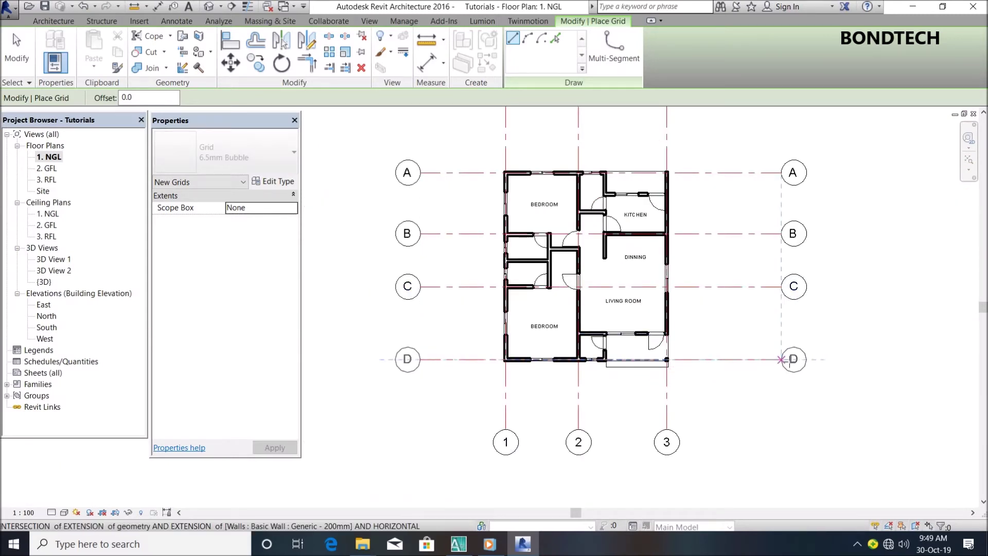
{"action": "left_click", "coordinate": [781, 359]}
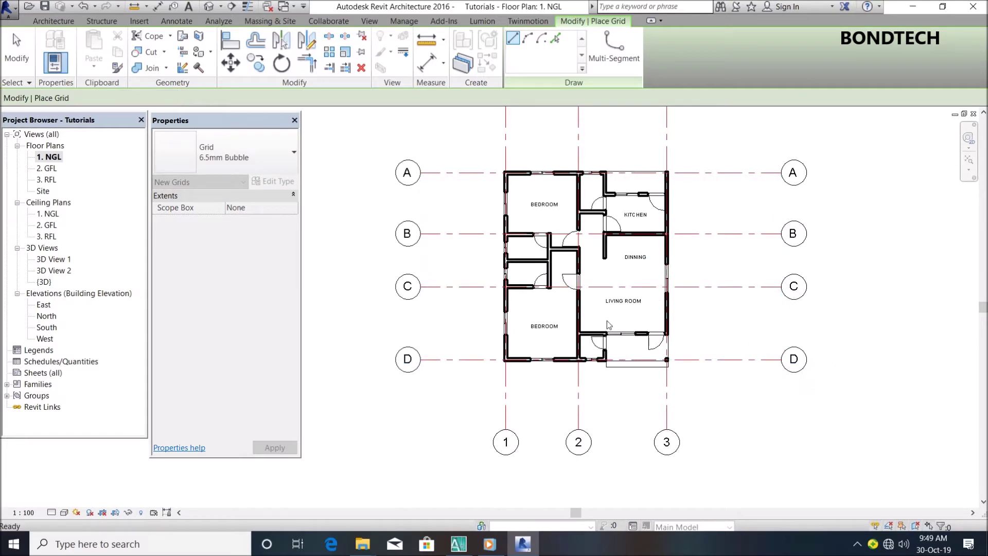
{"action": "key", "text": "Escape"}
{"action": "key", "text": "Escape"}
{"action": "scroll", "coordinate": [607, 319], "scroll_direction": "down", "scroll_amount": 3}
- Zoom in and out to review vertical grids 1–3 and horizontal grids A–D
{"action": "scroll", "coordinate": [526, 276], "scroll_direction": "up", "scroll_amount": 3}
{"action": "scroll", "coordinate": [526, 276], "scroll_direction": "up", "scroll_amount": 2}
{"action": "scroll", "coordinate": [535, 288], "scroll_direction": "down", "scroll_amount": 3}
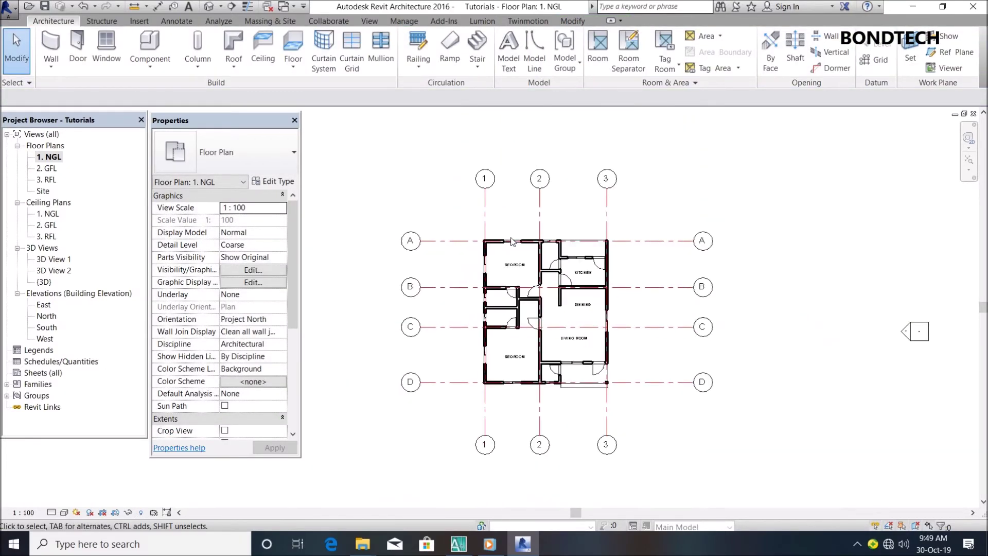
{"action": "scroll", "coordinate": [552, 312], "scroll_direction": "up", "scroll_amount": 3}
{"action": "scroll", "coordinate": [551, 312], "scroll_direction": "down", "scroll_amount": 3}
{"action": "scroll", "coordinate": [491, 205], "scroll_direction": "up", "scroll_amount": 3}
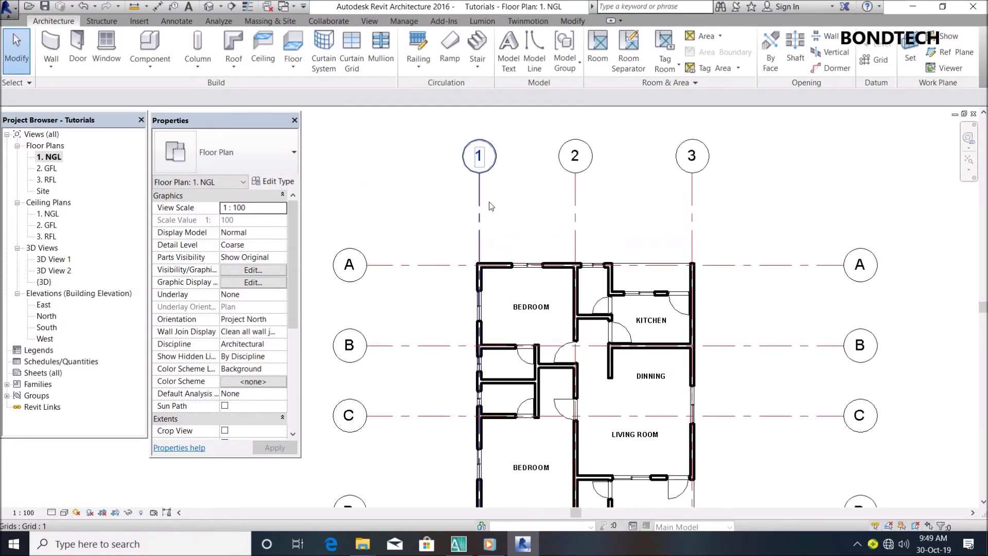
{"action": "scroll", "coordinate": [484, 215], "scroll_direction": "down", "scroll_amount": 3}
{"action": "scroll", "coordinate": [499, 207], "scroll_direction": "up", "scroll_amount": 3}
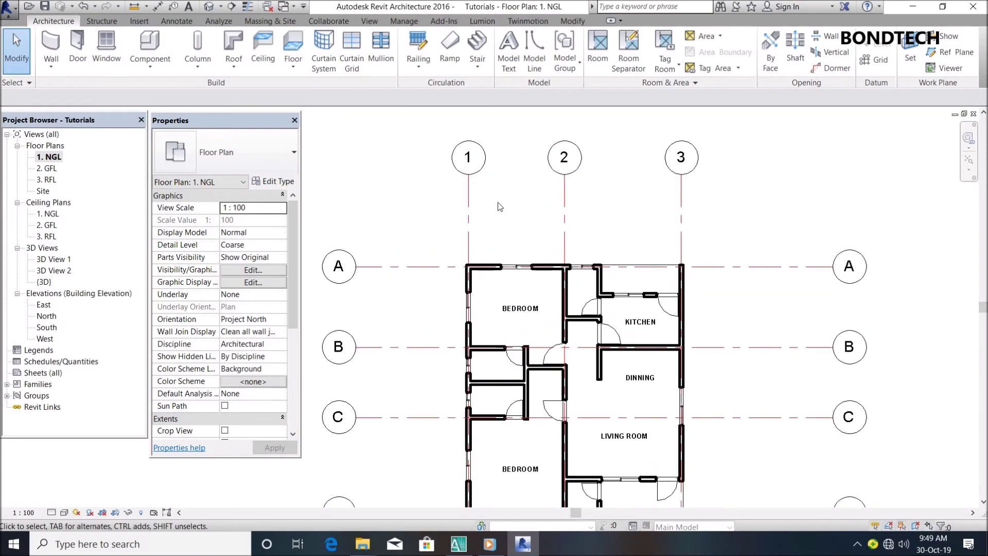
{"action": "scroll", "coordinate": [625, 240], "scroll_direction": "down", "scroll_amount": 3}
{"action": "scroll", "coordinate": [486, 268], "scroll_direction": "up", "scroll_amount": 3}
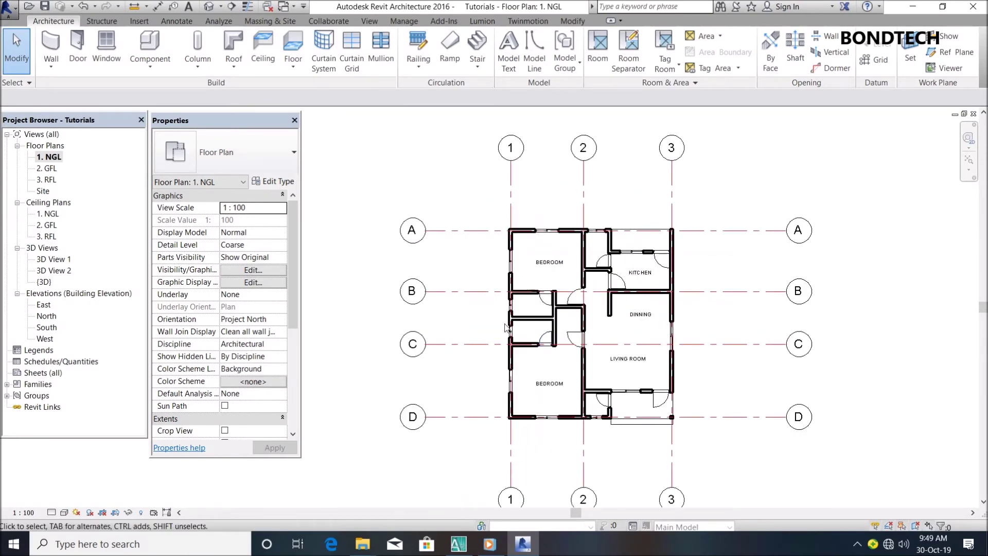